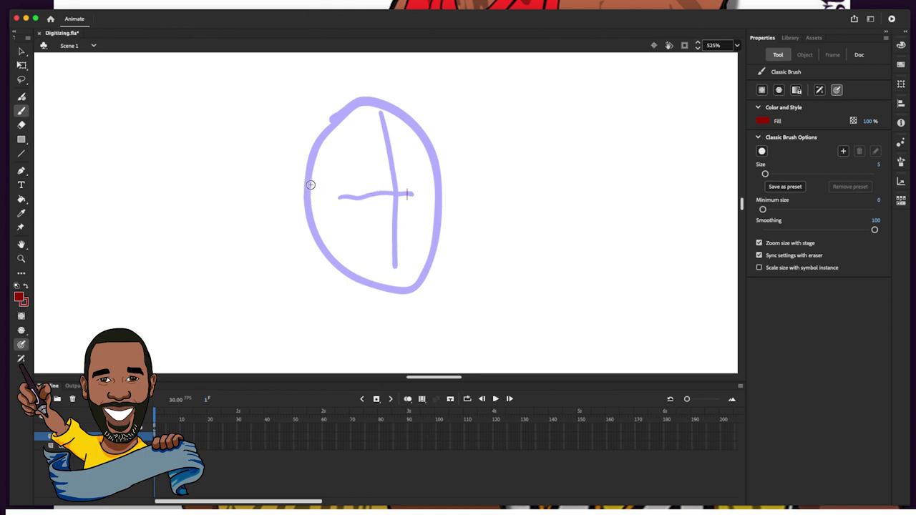
- Draw the head outline, both ears with inner-ear lines and the nose in dark red over the purple guide sketch
mouse_move(312, 184)
mouse_down()
mouse_move(294, 168)
mouse_move(268, 196)
mouse_move(282, 216)
mouse_move(304, 218)
mouse_move(297, 190)
mouse_move(313, 262)
mouse_move(379, 312)
mouse_move(407, 313)
mouse_move(418, 301)
mouse_move(442, 228)
mouse_up()
mouse_move(380, 207)
mouse_down()
mouse_move(395, 193)
mouse_move(415, 201)
mouse_move(401, 204)
mouse_up()
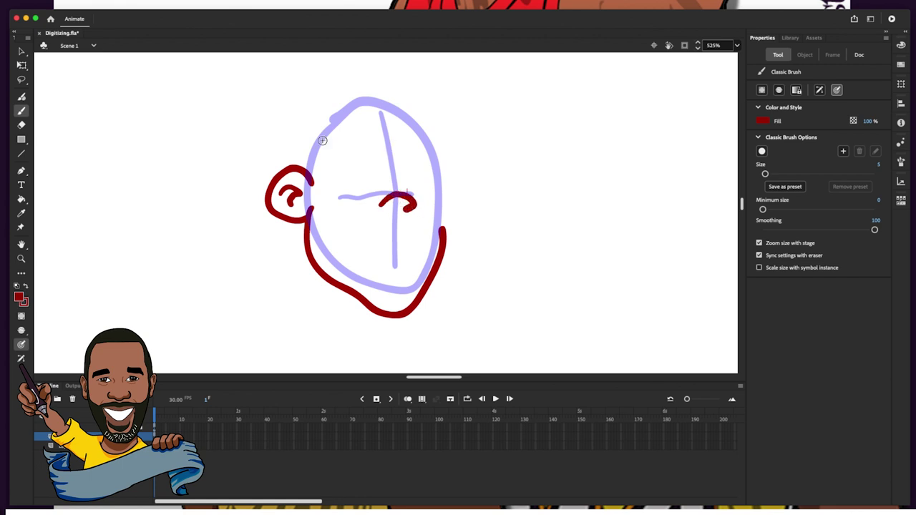
mouse_move(303, 170)
mouse_down()
mouse_move(305, 138)
mouse_move(323, 104)
mouse_move(362, 81)
mouse_move(399, 76)
mouse_move(432, 109)
mouse_move(442, 231)
mouse_up()
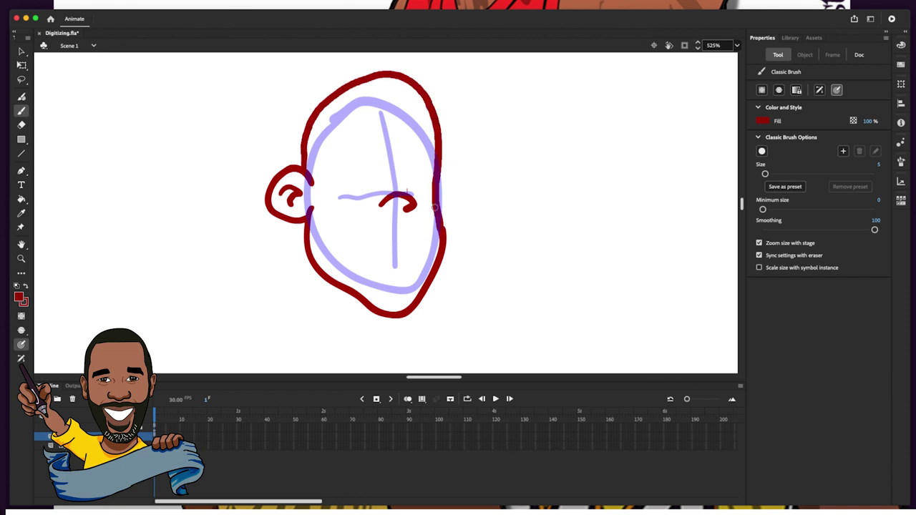
mouse_move(439, 169)
mouse_down()
mouse_move(463, 174)
mouse_move(467, 196)
mouse_move(434, 216)
mouse_up()
mouse_move(442, 191)
mouse_down()
mouse_move(445, 185)
mouse_move(451, 195)
mouse_up()
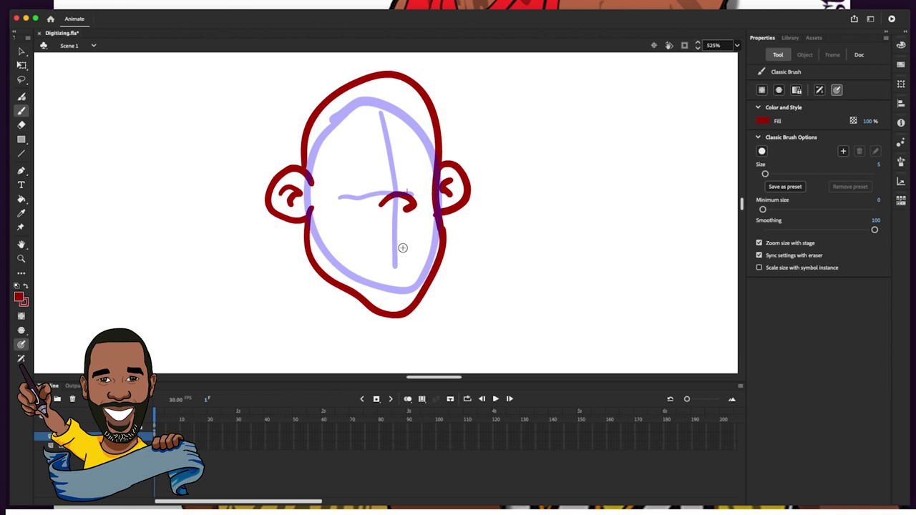
- Draw a curved mouth line below the nose and outline both slanted, worried-looking eyebrows in dark red
drag(401, 243, 413, 266)
mouse_move(346, 166)
mouse_down()
mouse_move(372, 145)
mouse_move(421, 168)
mouse_up()
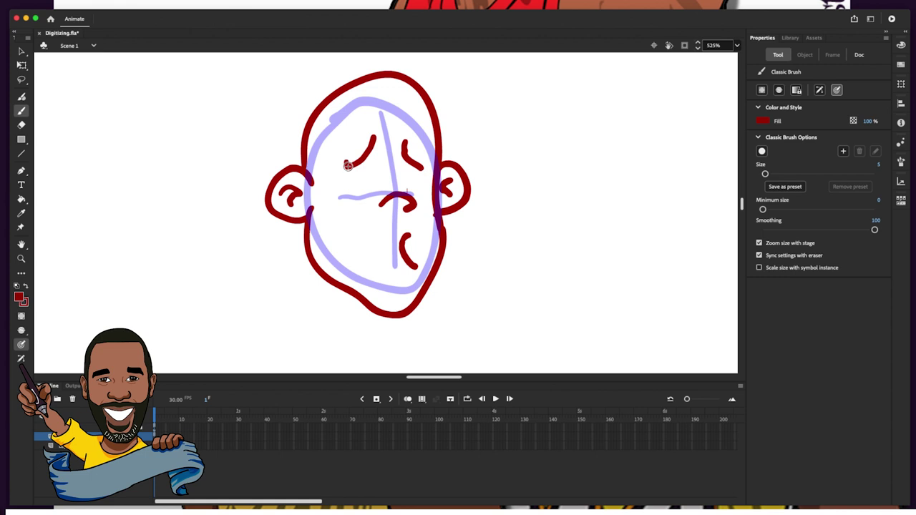
mouse_move(347, 165)
mouse_down()
mouse_move(333, 159)
mouse_move(357, 175)
mouse_move(371, 169)
mouse_move(372, 151)
mouse_move(399, 147)
mouse_move(395, 166)
mouse_move(413, 172)
mouse_up()
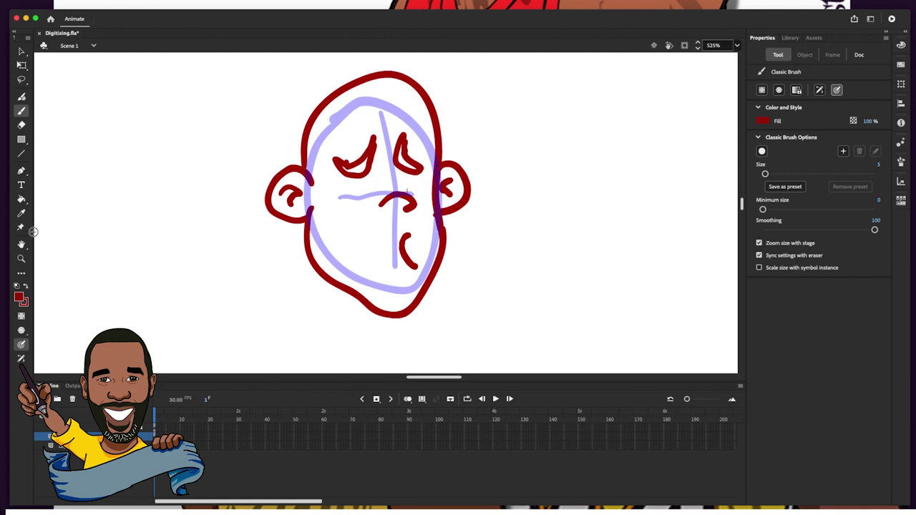
- Fill both outlined eyebrows with solid dark red using the Paint Bucket
click(22, 260)
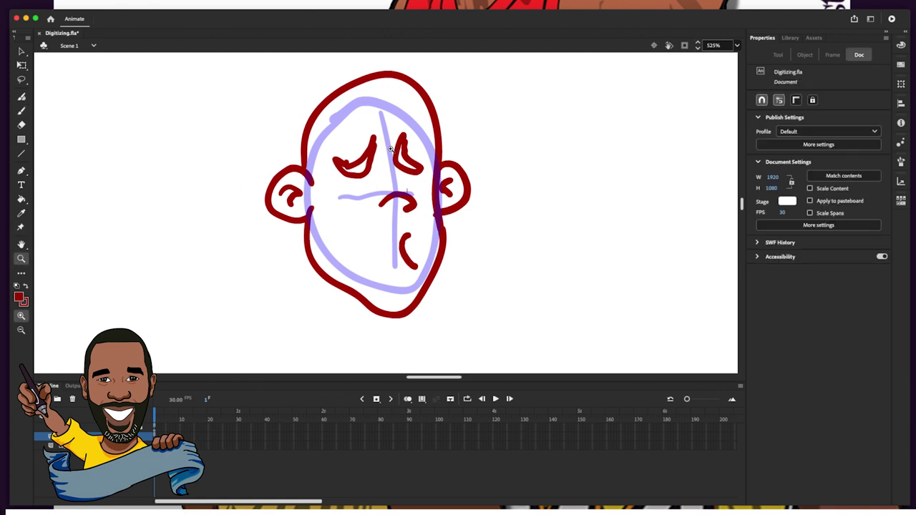
click(367, 170)
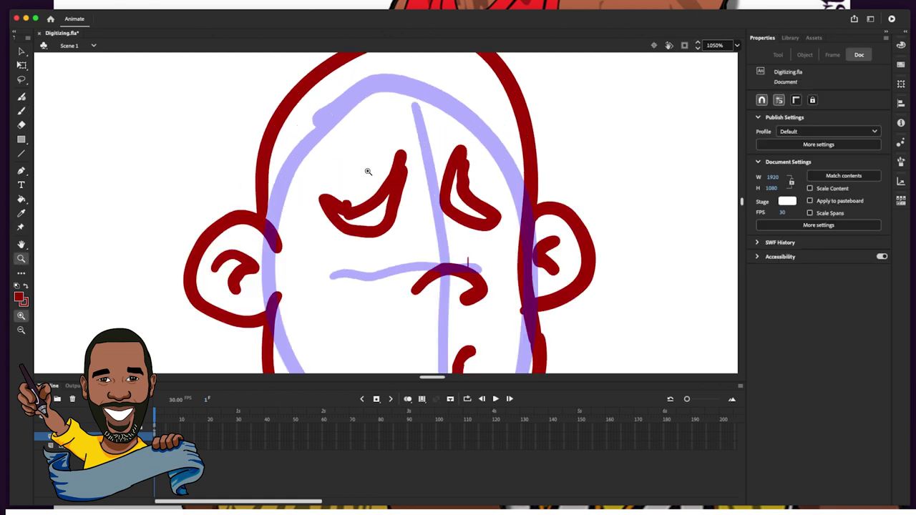
click(22, 199)
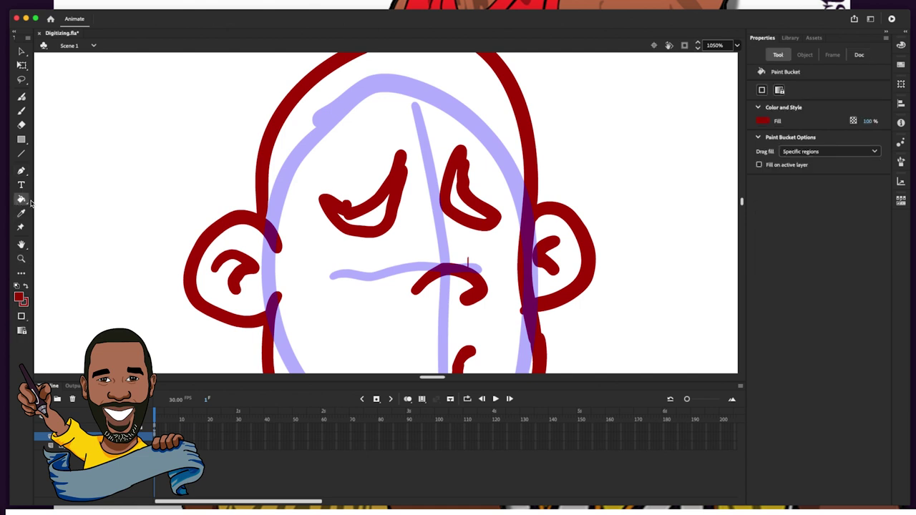
click(383, 214)
click(461, 208)
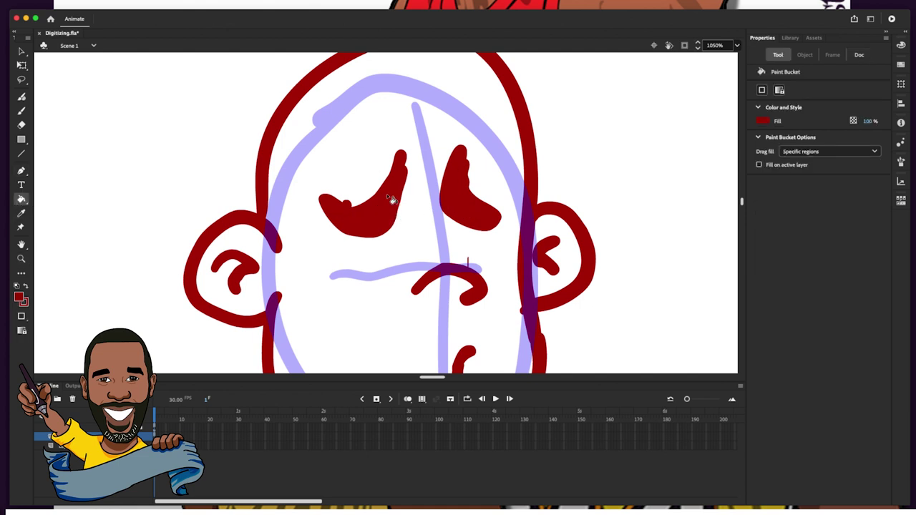
- Brush two frown lines between the eyebrows and draw both eyes with half-closed eyelids and pupils beneath them
click(21, 112)
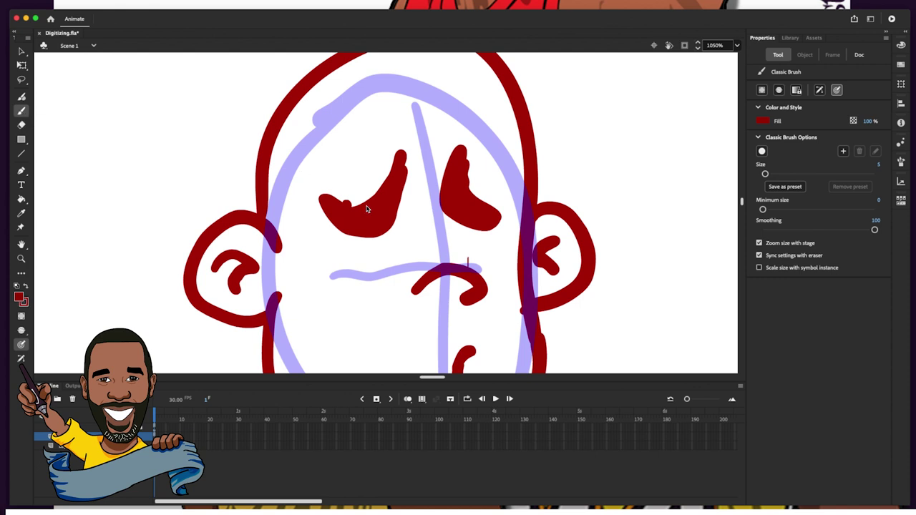
drag(415, 151, 403, 206)
drag(447, 133, 432, 178)
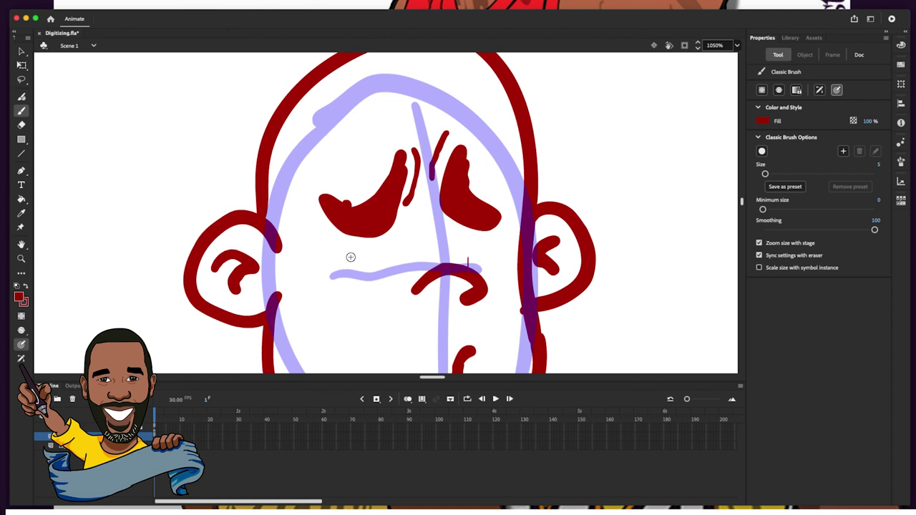
mouse_move(347, 262)
mouse_down()
mouse_move(372, 249)
mouse_move(396, 259)
mouse_up()
mouse_move(344, 234)
mouse_down()
mouse_move(346, 275)
mouse_move(368, 298)
mouse_move(393, 276)
mouse_move(393, 219)
mouse_move(442, 212)
mouse_move(440, 263)
mouse_move(471, 227)
mouse_move(472, 274)
mouse_up()
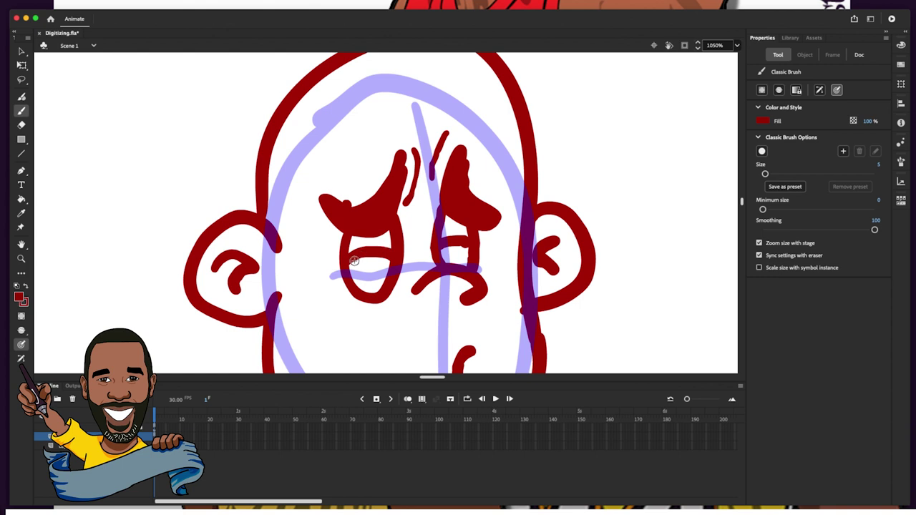
mouse_move(358, 258)
mouse_down()
mouse_move(354, 277)
mouse_move(365, 286)
mouse_up()
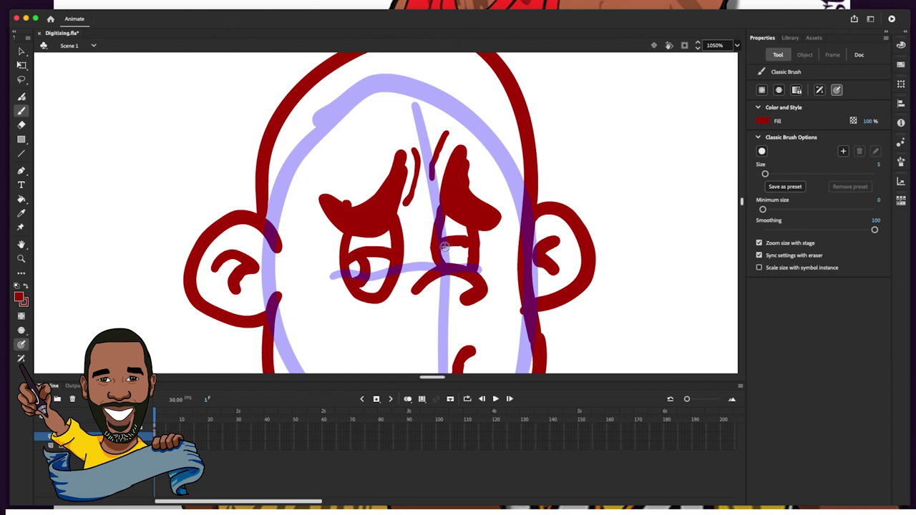
drag(445, 247, 449, 267)
- Draw a short upward-curving line just below the mouth with the Classic Brush
click(21, 261)
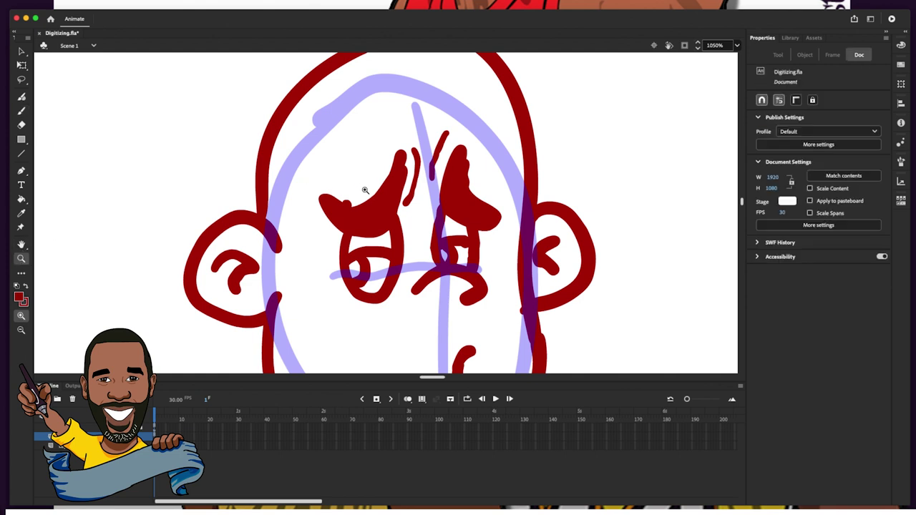
alt+click(375, 209)
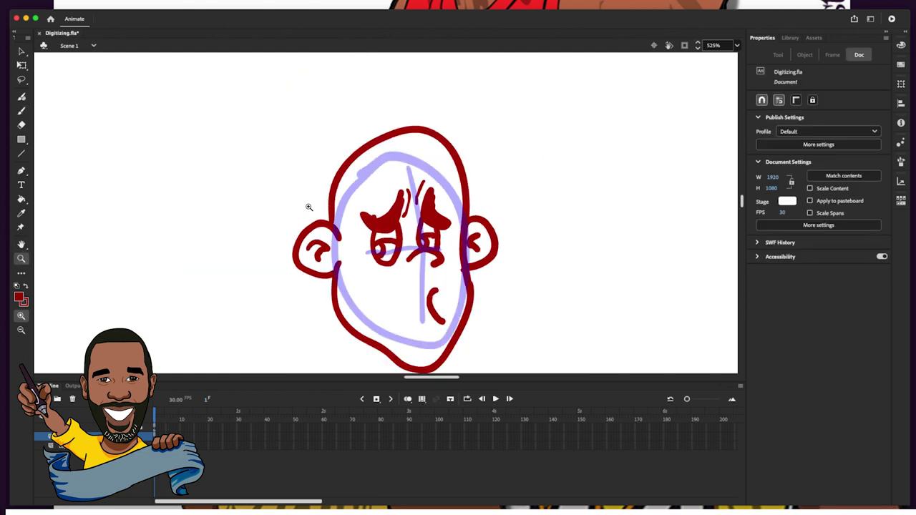
click(21, 110)
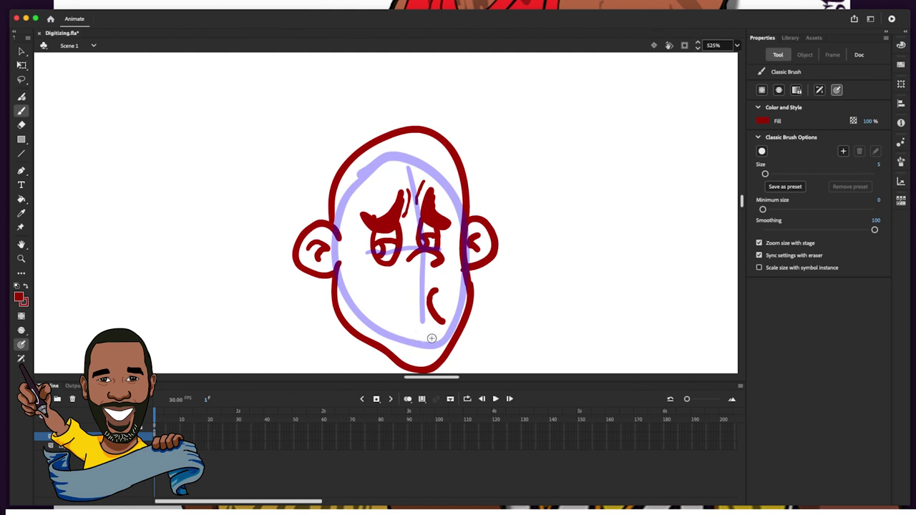
drag(424, 336, 442, 336)
- Draw a hairline across the top of the head and fill the area above it with dark red
mouse_move(352, 157)
mouse_down()
mouse_move(412, 146)
mouse_move(453, 154)
mouse_up()
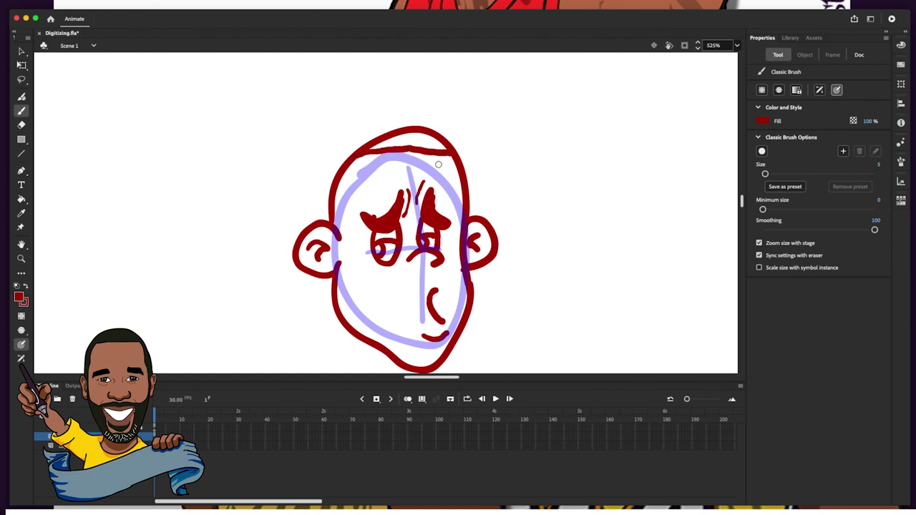
click(21, 199)
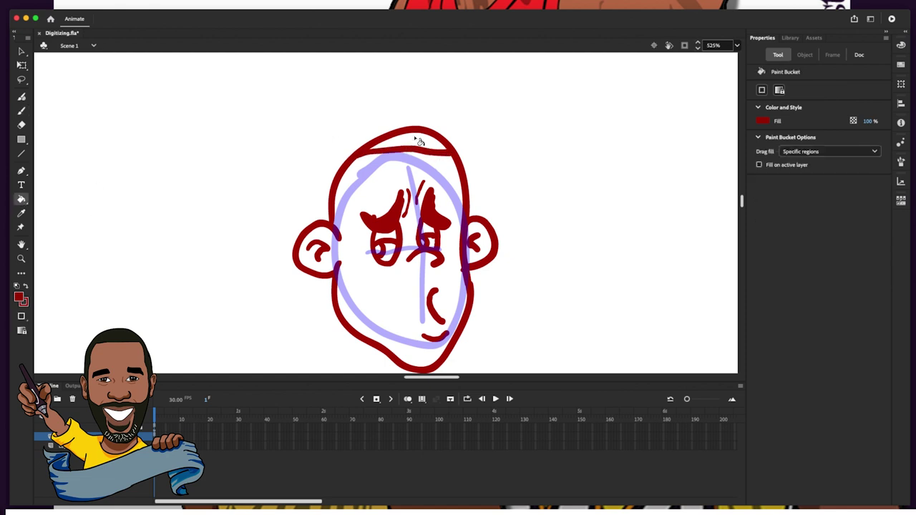
click(419, 141)
- Draw the character's neck, collar, short-sleeved shirt and arms below the head in dark red brush strokes
click(22, 110)
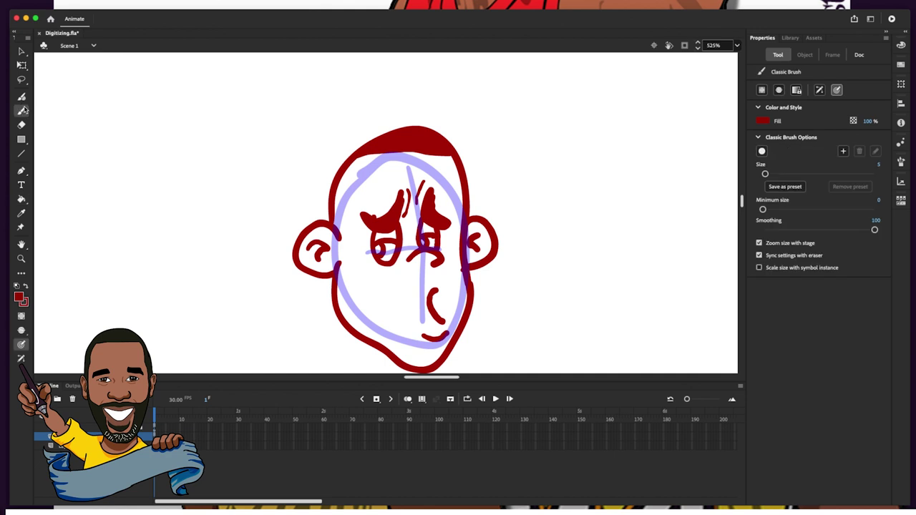
click(21, 258)
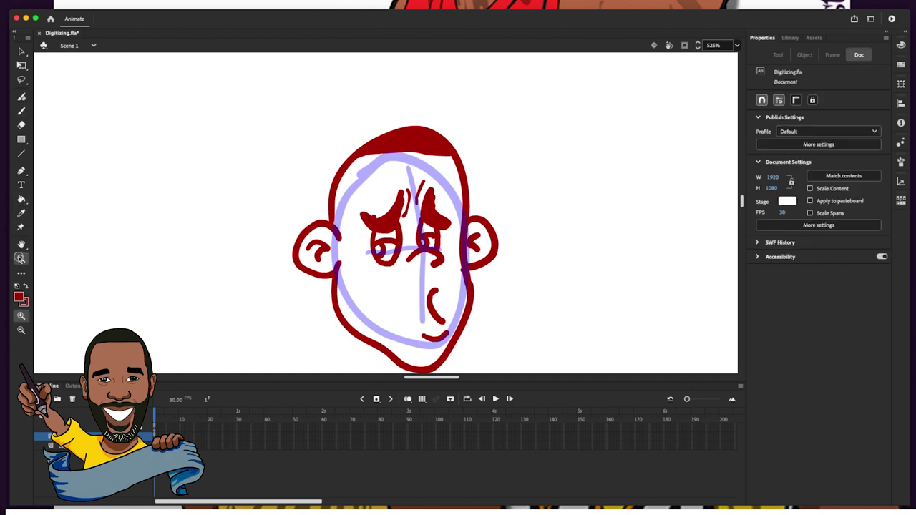
alt+click(421, 267)
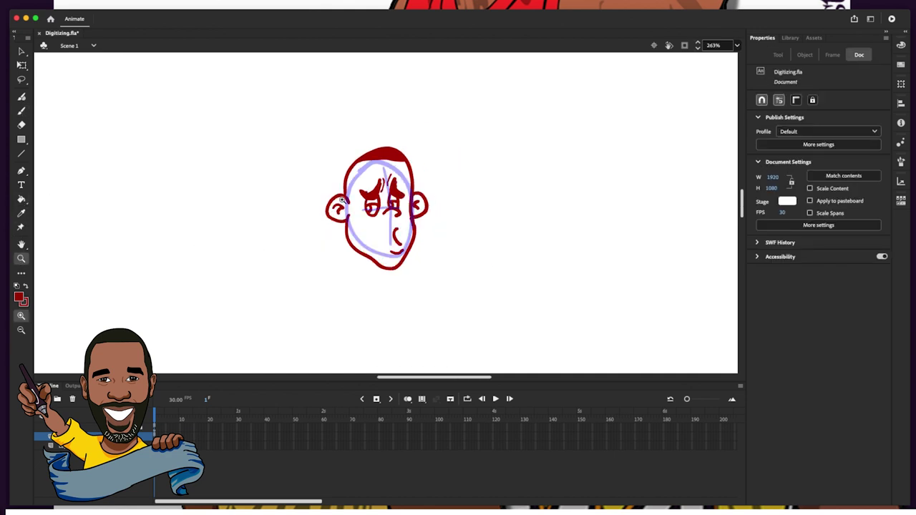
click(22, 110)
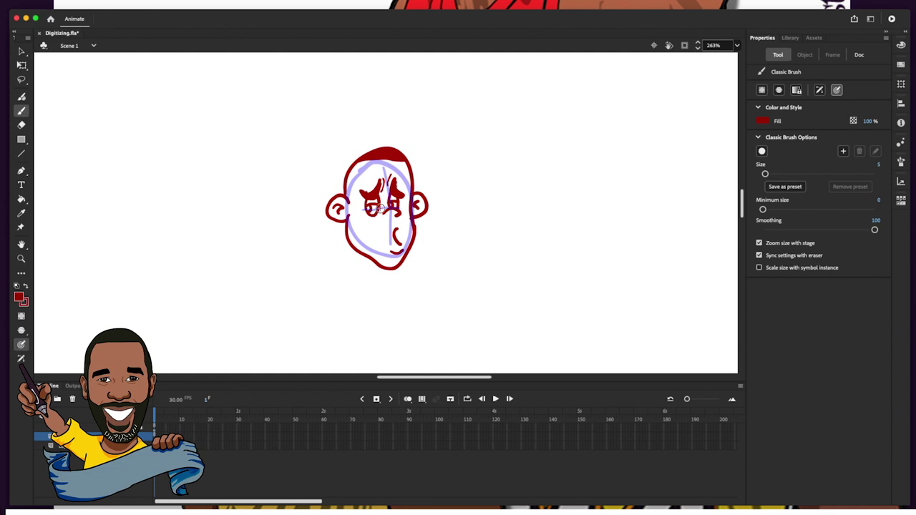
mouse_move(368, 257)
mouse_down()
mouse_move(367, 279)
mouse_move(376, 284)
mouse_move(390, 266)
mouse_up()
mouse_move(367, 270)
mouse_down()
mouse_move(355, 287)
mouse_move(395, 280)
mouse_move(335, 314)
mouse_move(332, 334)
mouse_move(361, 333)
mouse_move(355, 300)
mouse_move(338, 341)
mouse_move(356, 353)
mouse_up()
drag(390, 291, 394, 339)
mouse_move(392, 290)
mouse_down()
mouse_move(404, 346)
mouse_move(394, 339)
mouse_move(395, 351)
mouse_move(339, 350)
mouse_move(360, 359)
mouse_move(408, 340)
mouse_up()
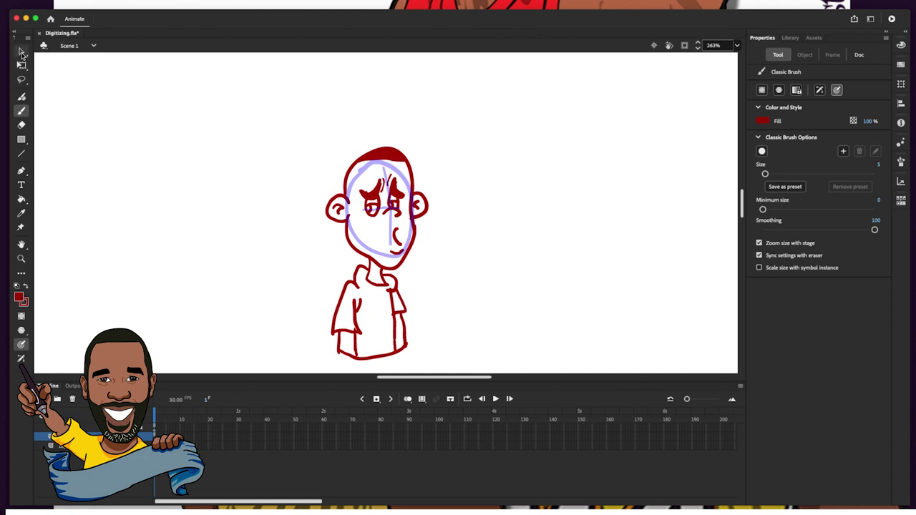
- Recolor the entire dark red character drawing black and delete the layer holding the purple guide sketch
click(22, 52)
mouse_move(305, 123)
mouse_down()
mouse_move(405, 194)
mouse_move(484, 376)
mouse_move(476, 381)
mouse_up()
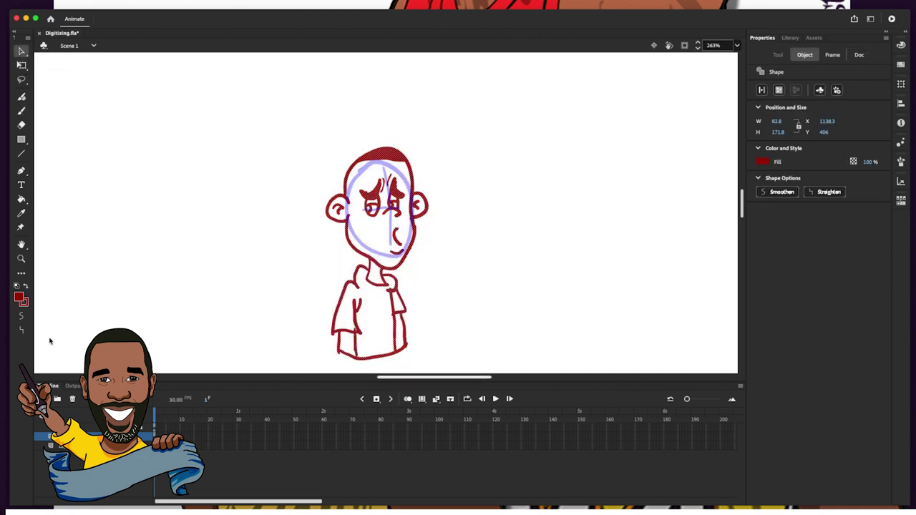
click(18, 297)
click(63, 337)
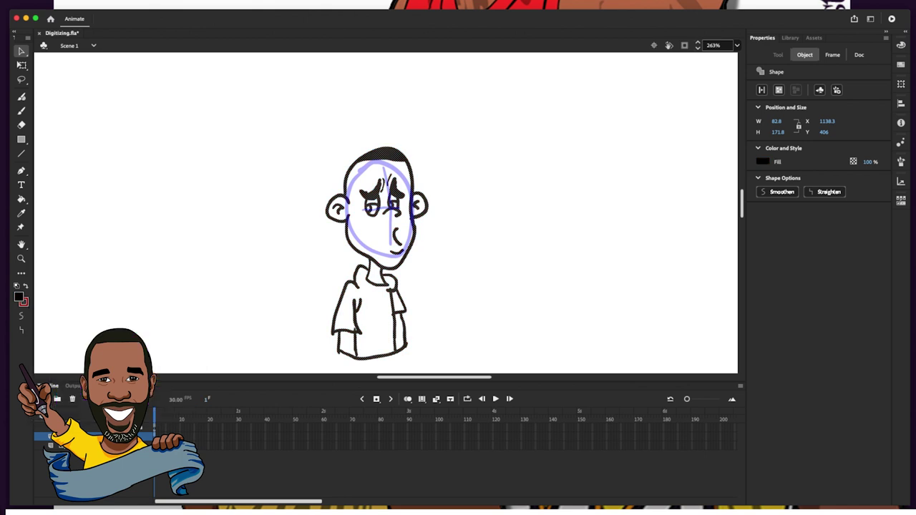
click(72, 398)
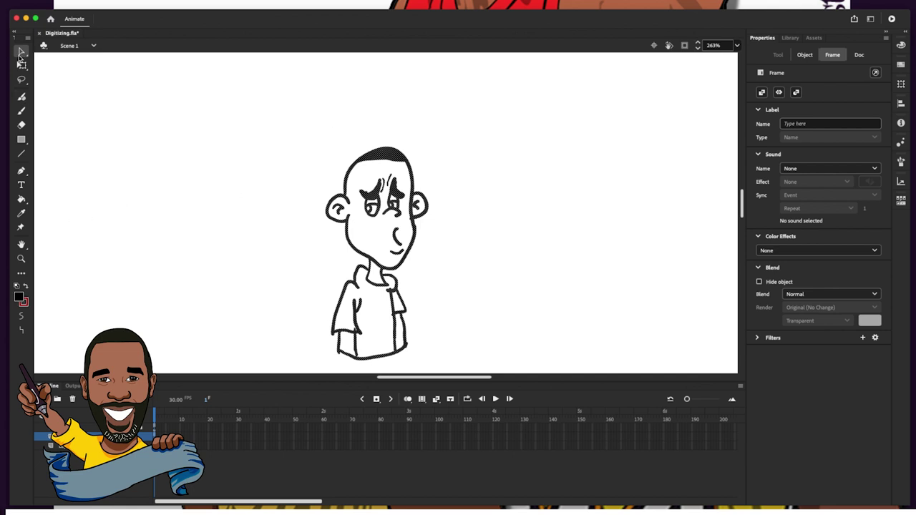
click(208, 256)
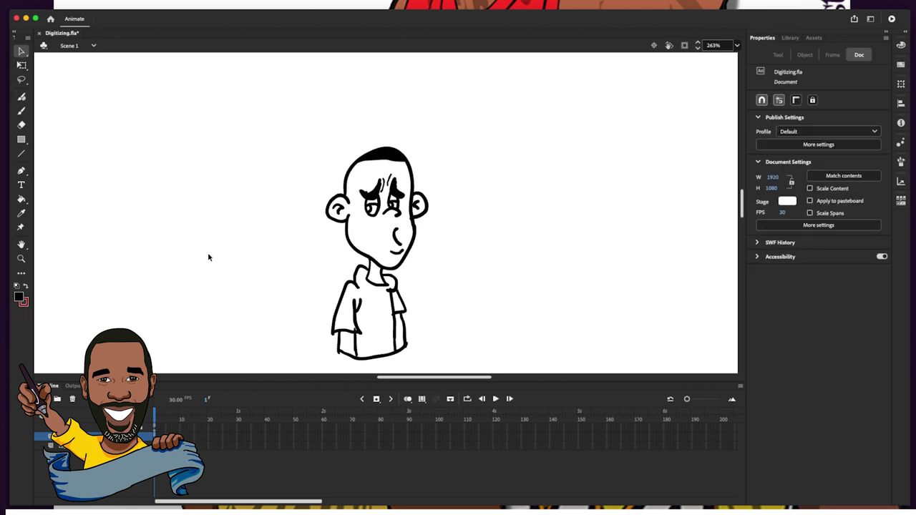
- Draw a dark red curve inside the collar below the neck and fill the area it encloses with dark red
click(21, 259)
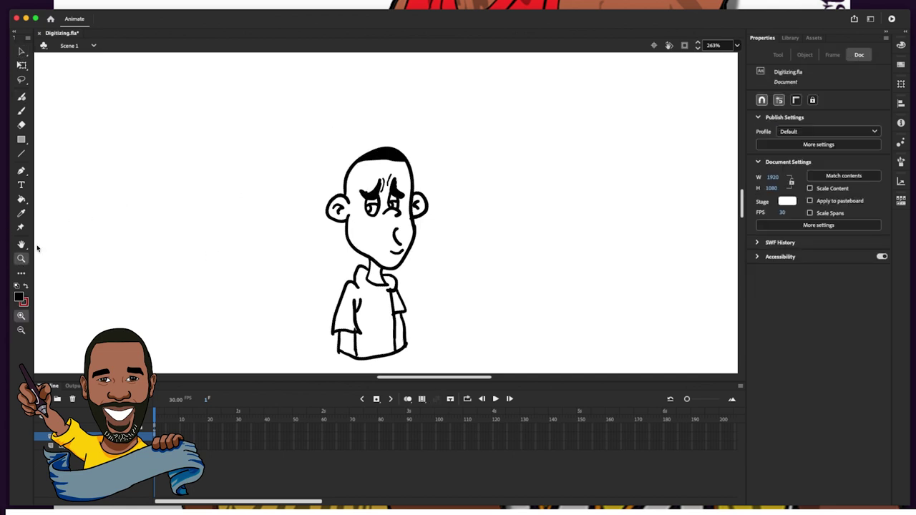
click(383, 273)
click(375, 221)
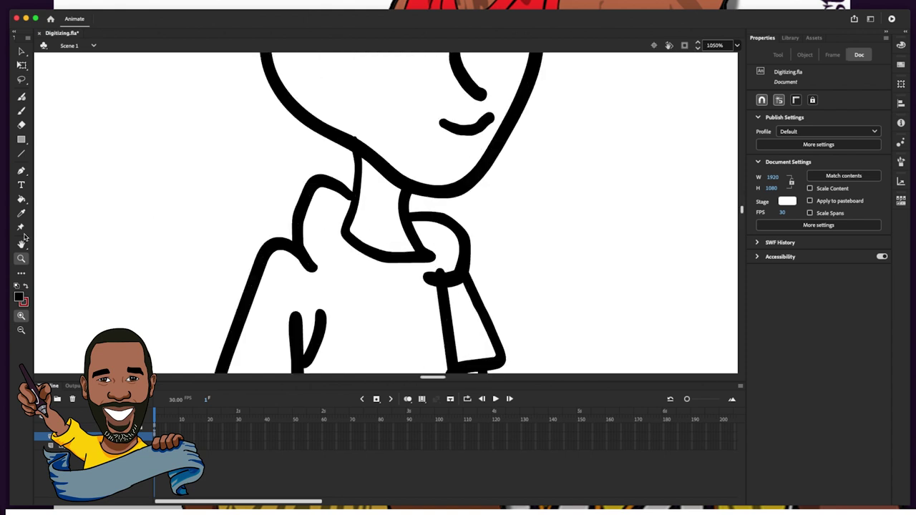
click(19, 299)
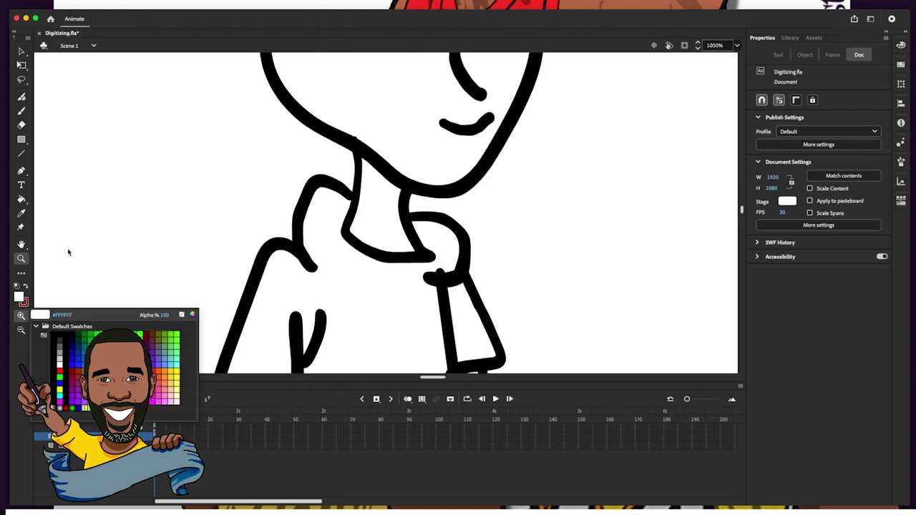
click(71, 371)
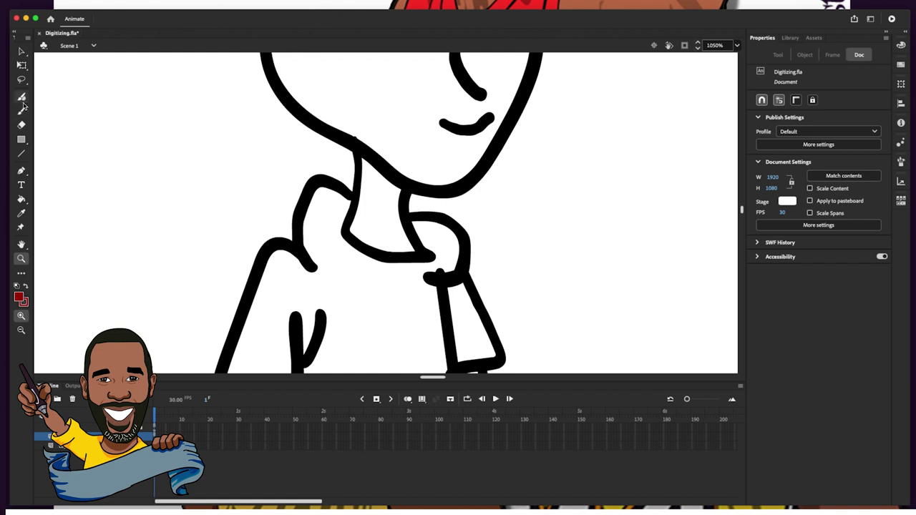
click(21, 110)
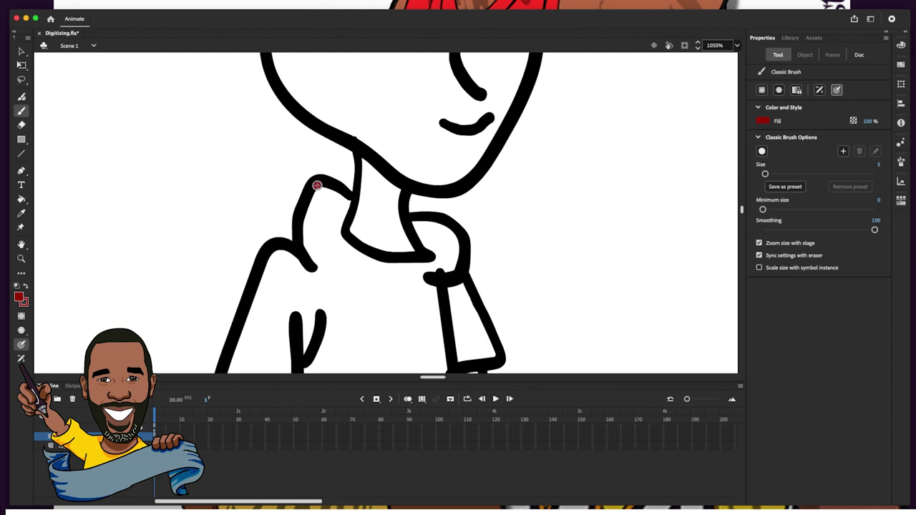
mouse_move(318, 185)
mouse_down()
mouse_move(331, 207)
mouse_move(334, 249)
mouse_move(361, 281)
mouse_move(421, 263)
mouse_up()
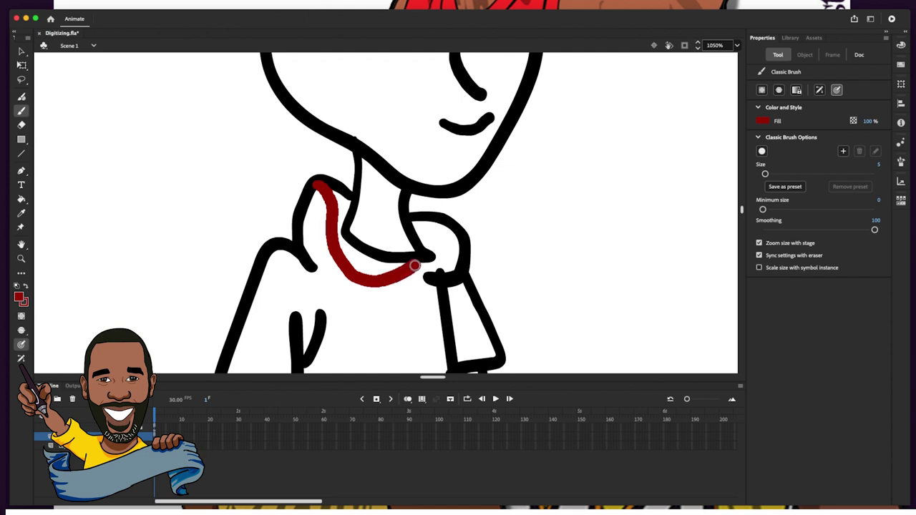
click(21, 199)
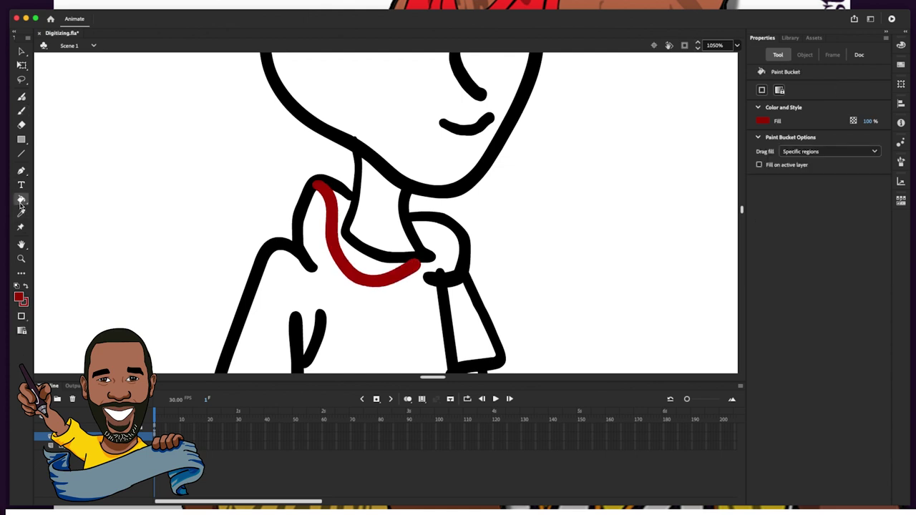
click(348, 210)
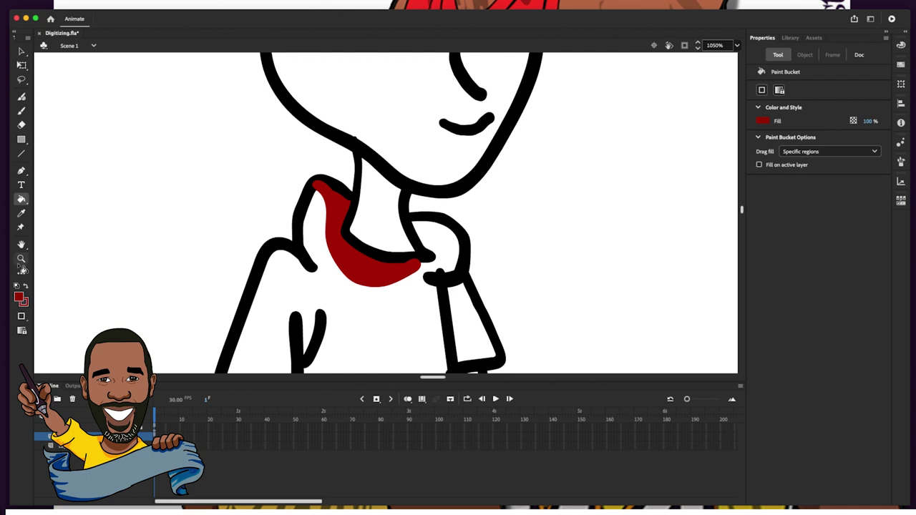
- Brush dark red shading lines down the left sleeve and inside the right collar, and fill the areas they enclose with dark red
click(21, 259)
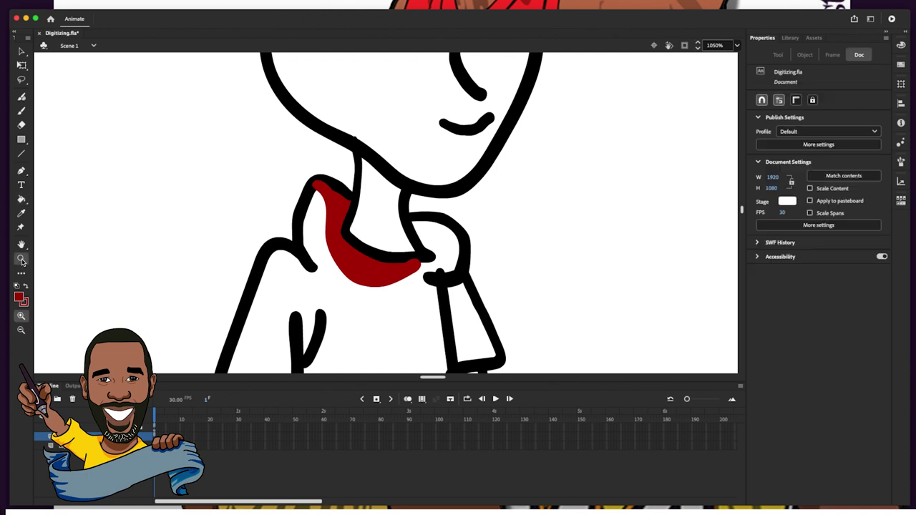
alt+click(362, 311)
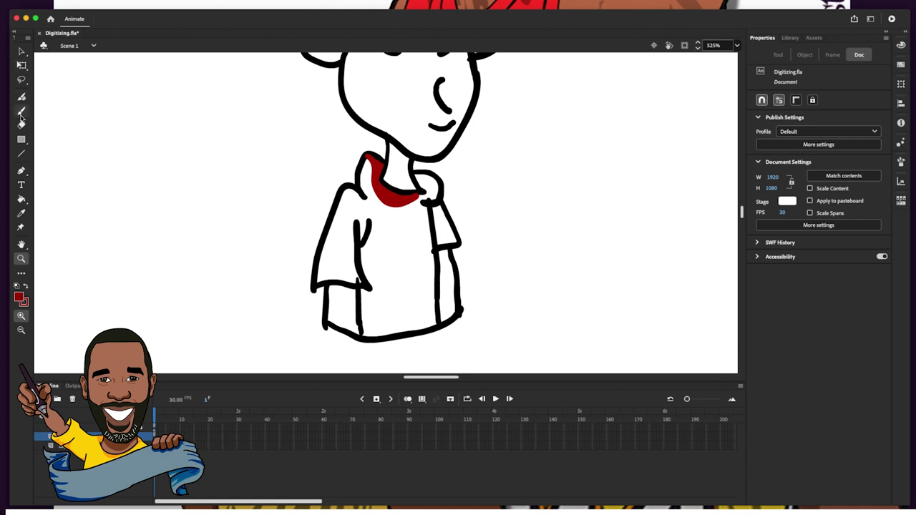
click(21, 109)
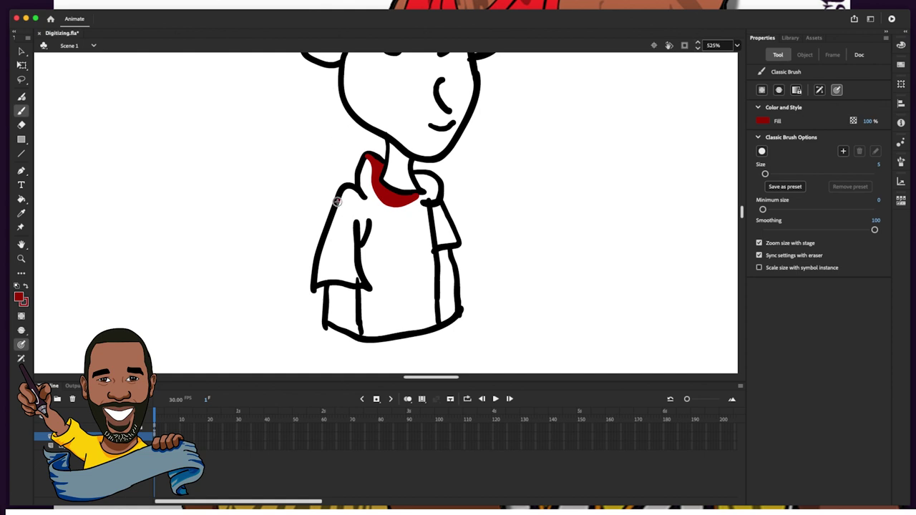
drag(337, 194, 325, 283)
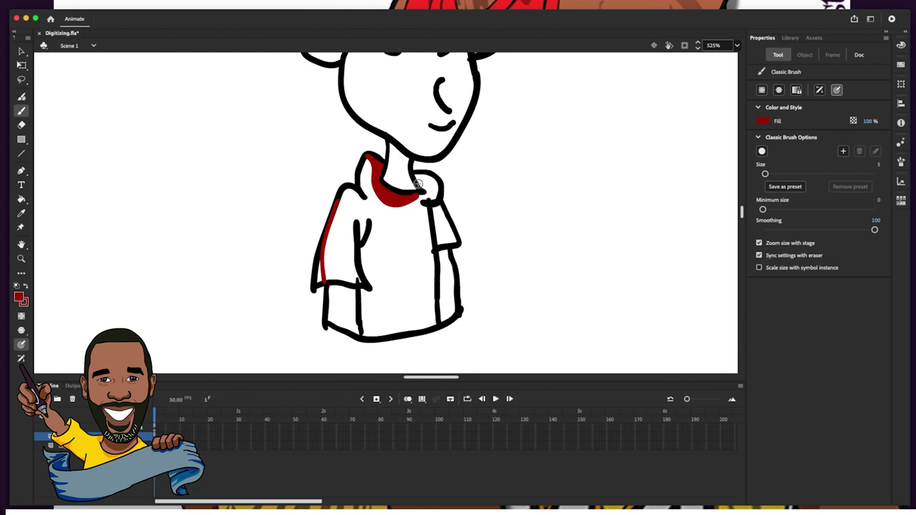
drag(418, 183, 427, 174)
click(21, 199)
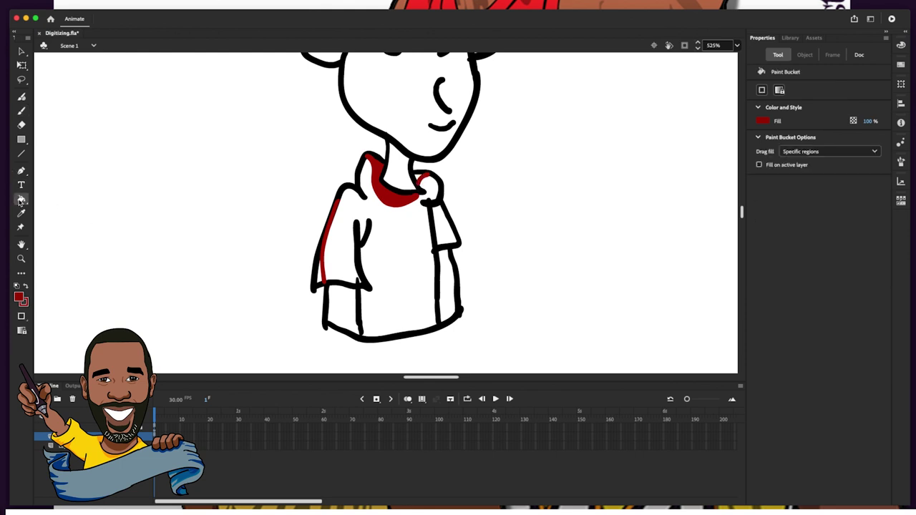
click(319, 278)
click(423, 183)
- Fill the remaining white areas of the shirt, including body, collar and both sleeves, with bright red
click(19, 296)
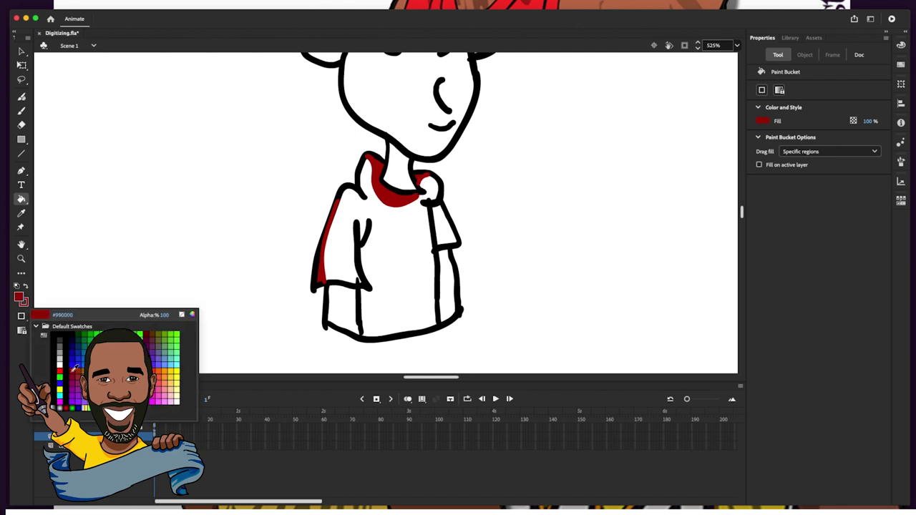
click(71, 367)
click(19, 297)
click(60, 370)
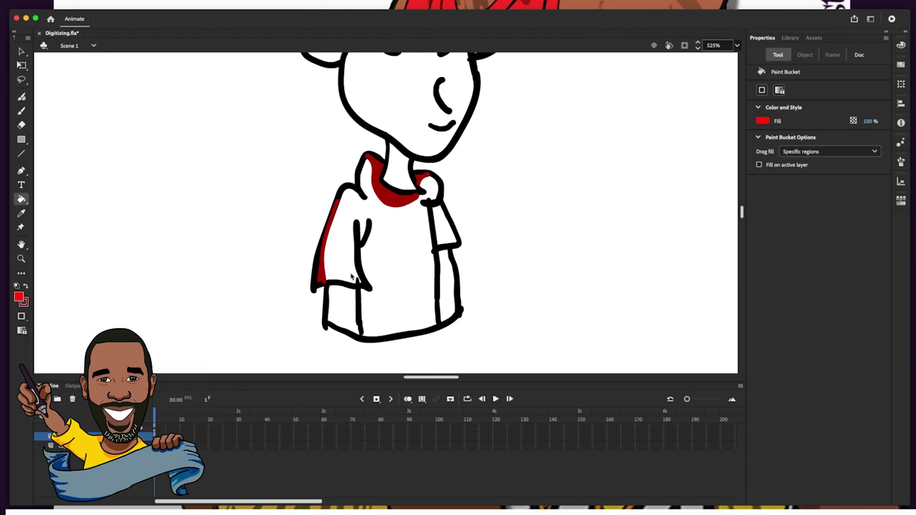
click(346, 261)
click(448, 240)
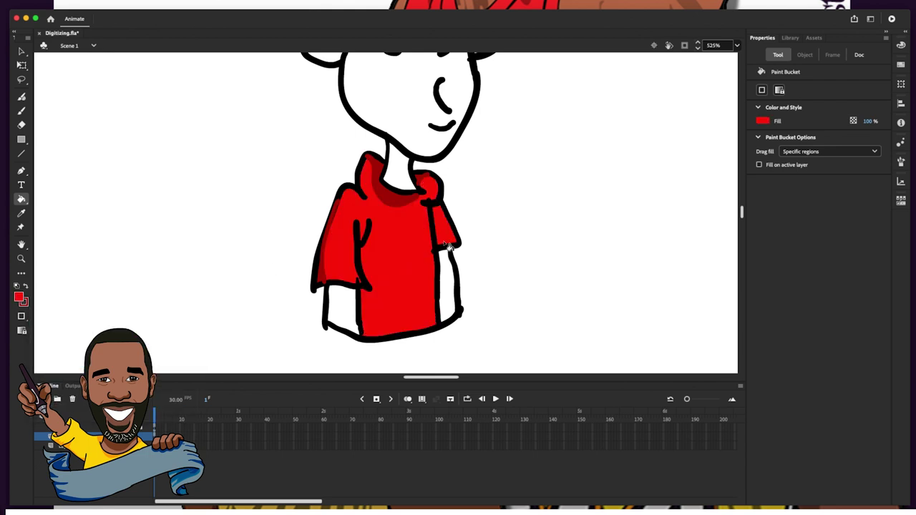
- Choose a brown fill color and brush shadow lines across both arms below the sleeves and across the neck
click(20, 296)
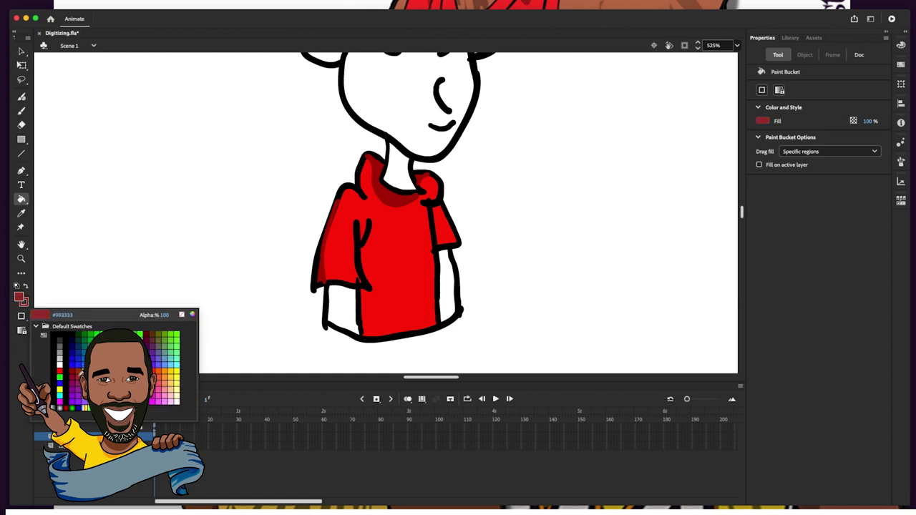
click(74, 383)
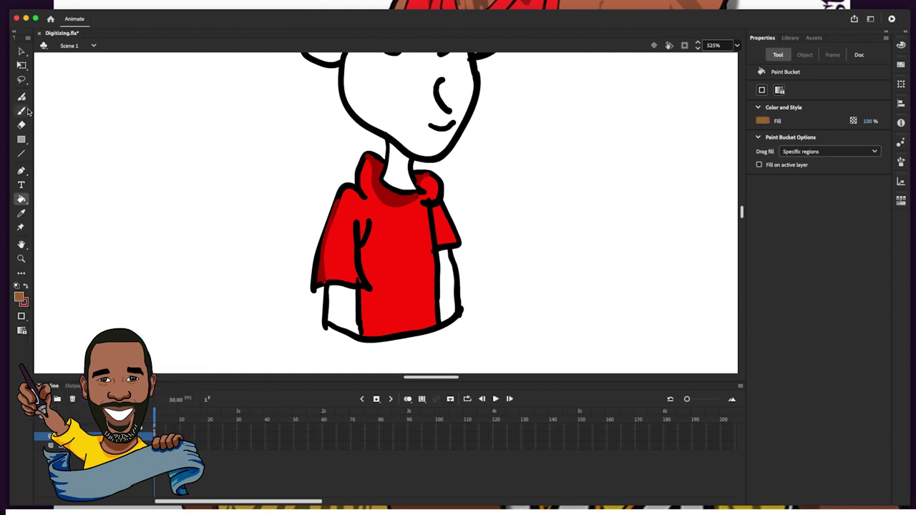
click(24, 106)
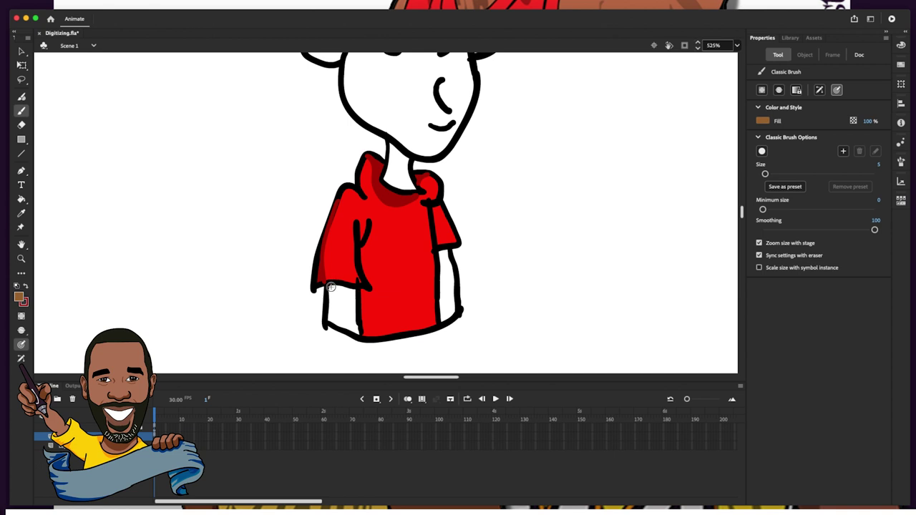
drag(331, 290, 356, 292)
drag(437, 266, 454, 267)
drag(387, 148, 407, 171)
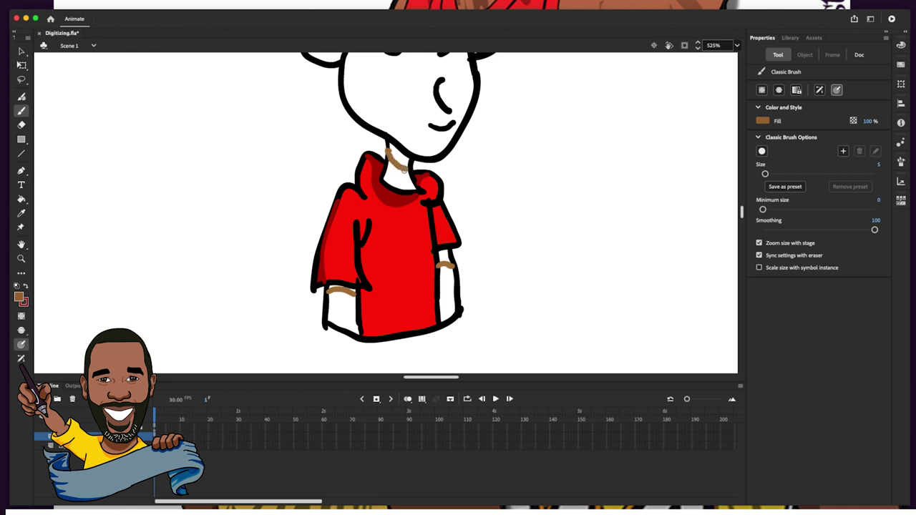
- Fill the areas above the shadow lines on the neck and both arms with the same brown
click(21, 199)
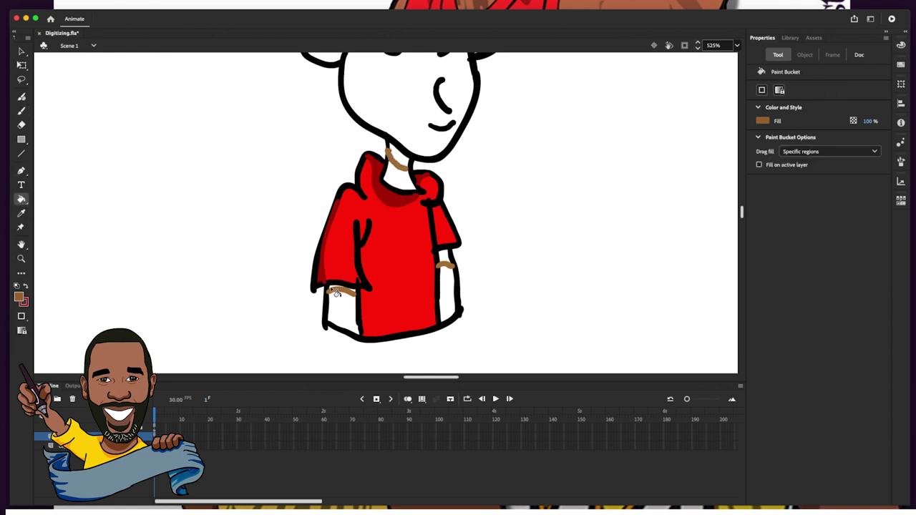
click(400, 161)
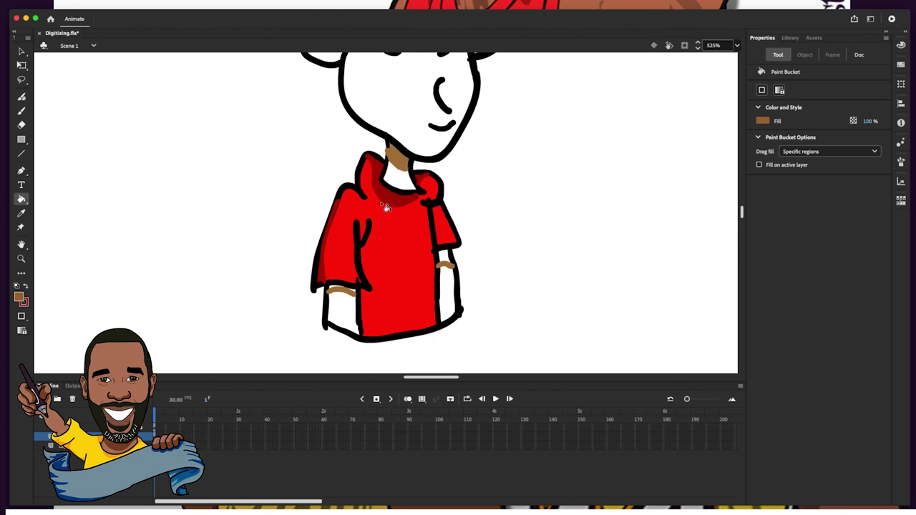
click(335, 292)
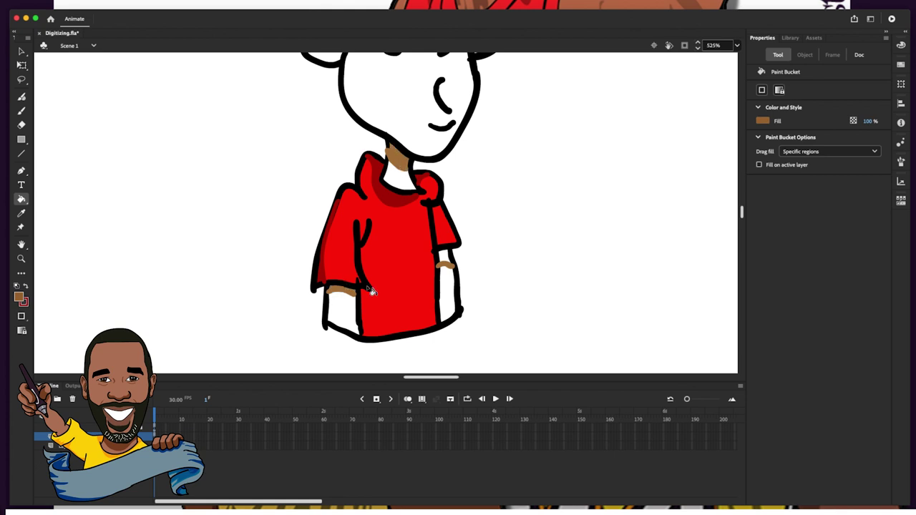
click(444, 258)
click(18, 297)
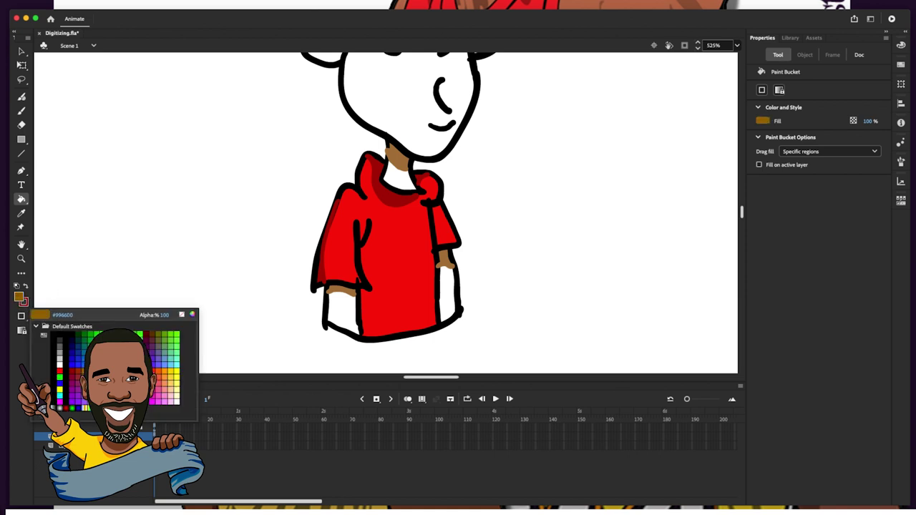
click(325, 295)
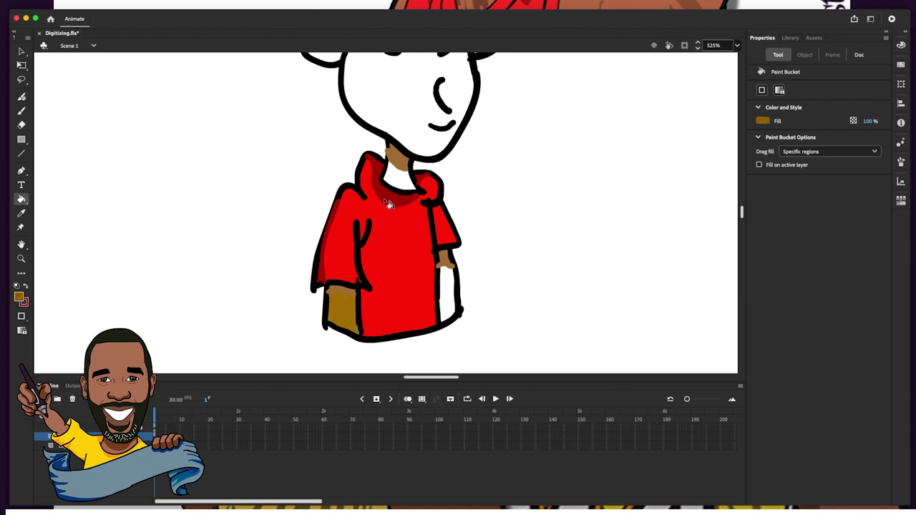
click(18, 296)
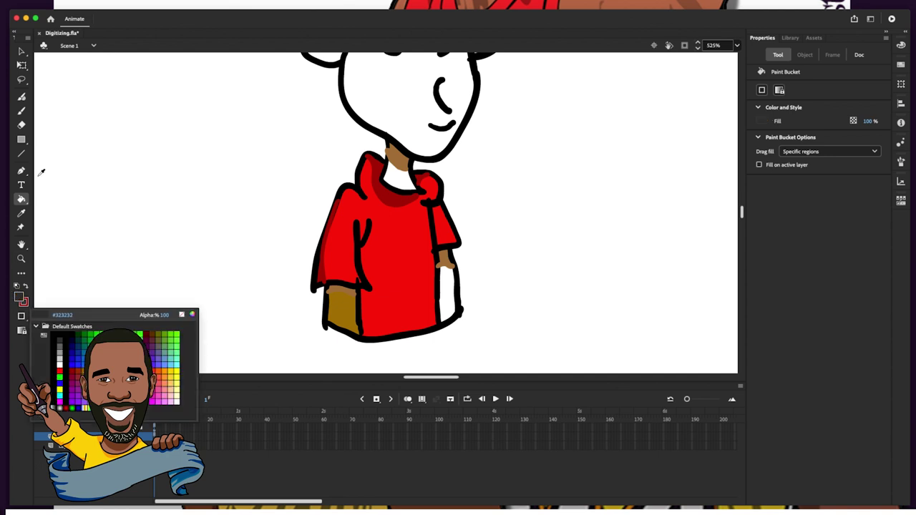
click(91, 6)
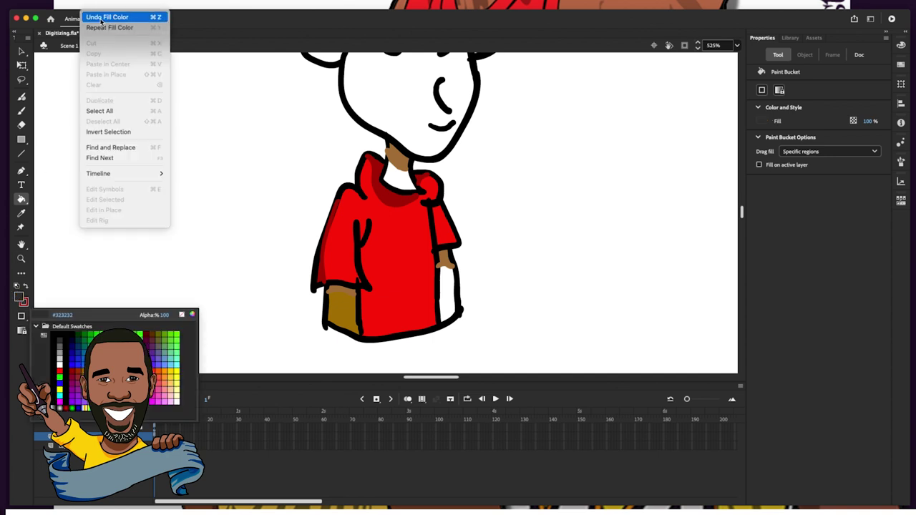
click(101, 18)
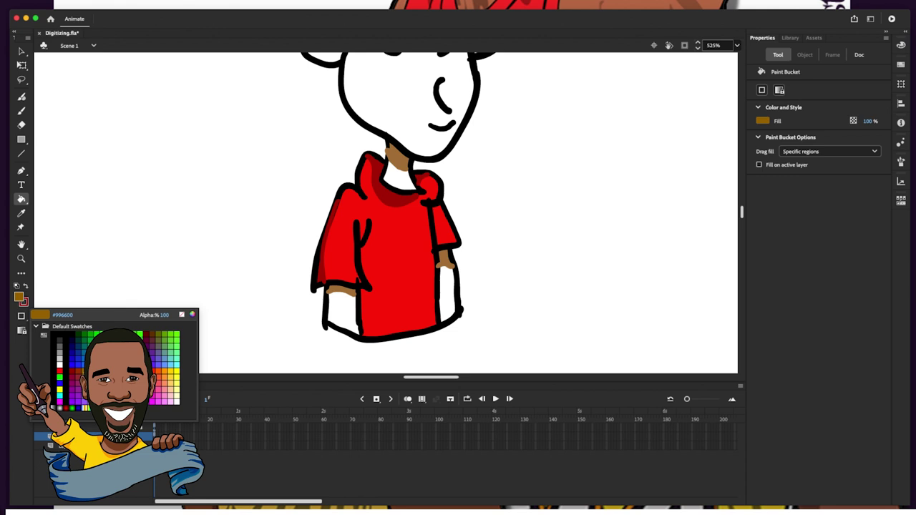
key(Escape)
- Mix a custom orange-brown fill color, #C57E0B, in the color picker
click(20, 299)
click(197, 312)
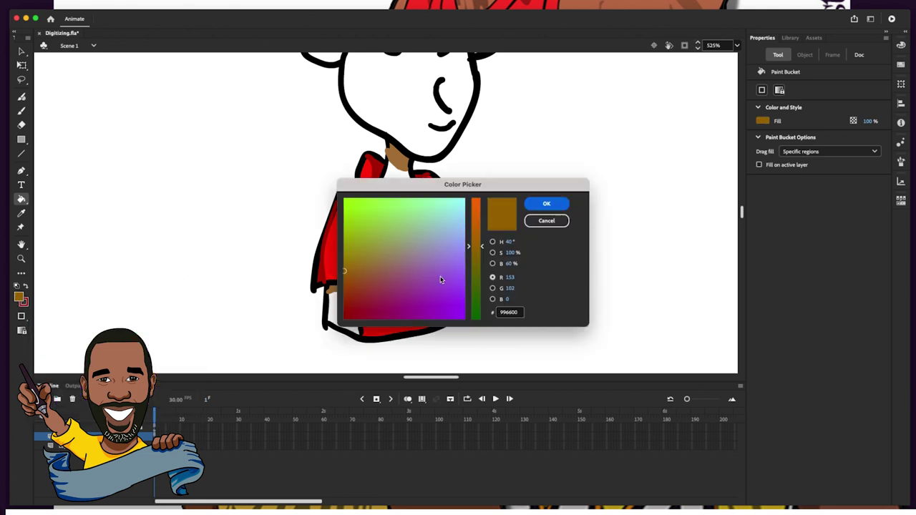
drag(481, 249, 482, 227)
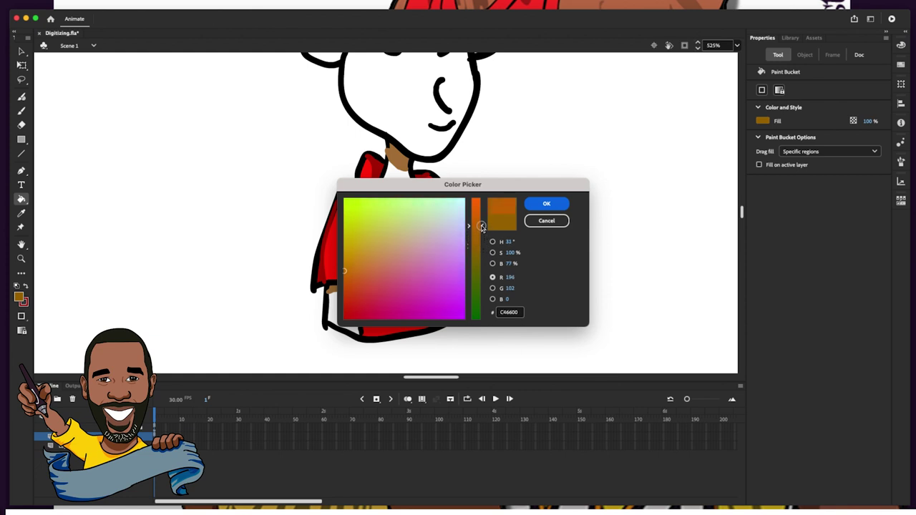
click(345, 265)
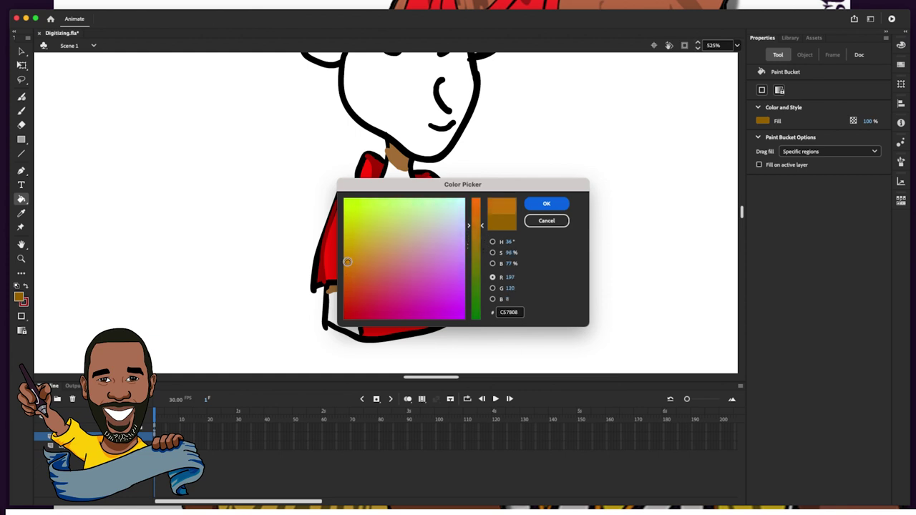
drag(347, 262, 348, 260)
click(547, 204)
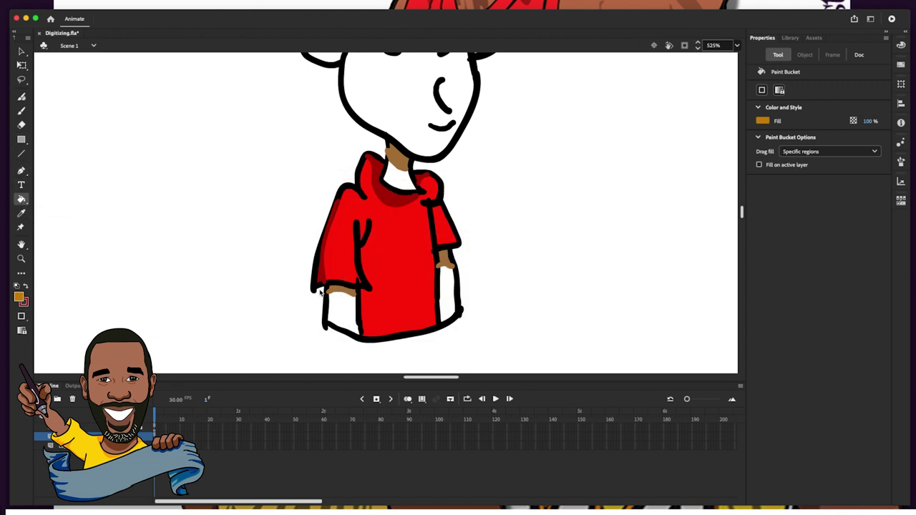
- Fill the remaining white skin of both arms and the neck with the orange-brown color
click(345, 315)
click(445, 294)
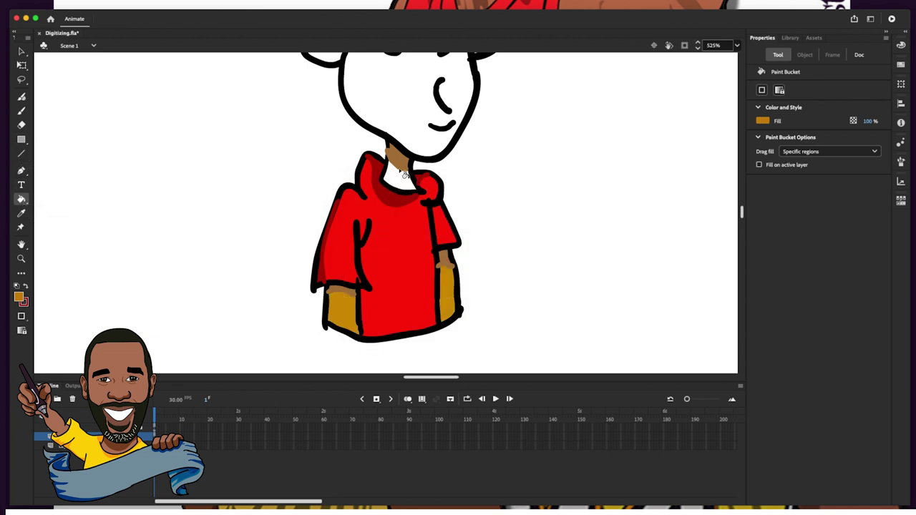
click(396, 188)
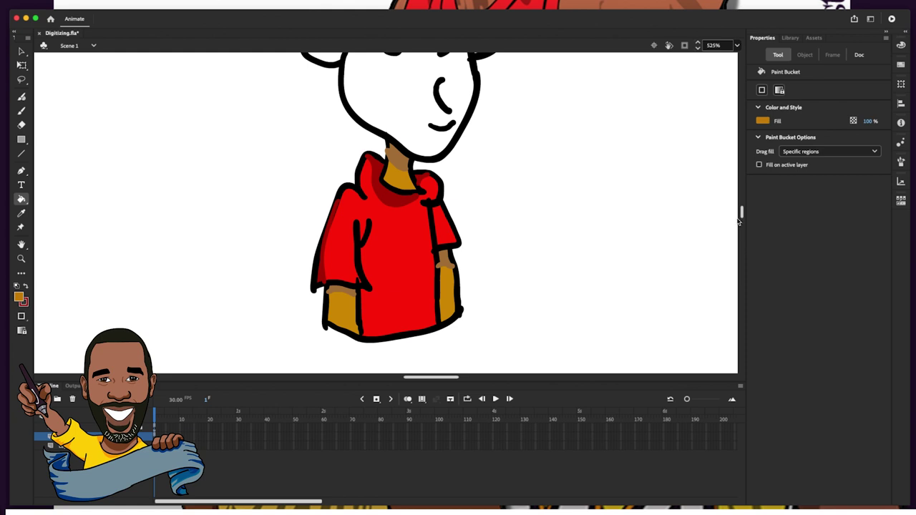
- Sample the brown of the neck shadow and brush shading inside both ears, below the right-hand eye and under the mouth
drag(741, 213, 740, 204)
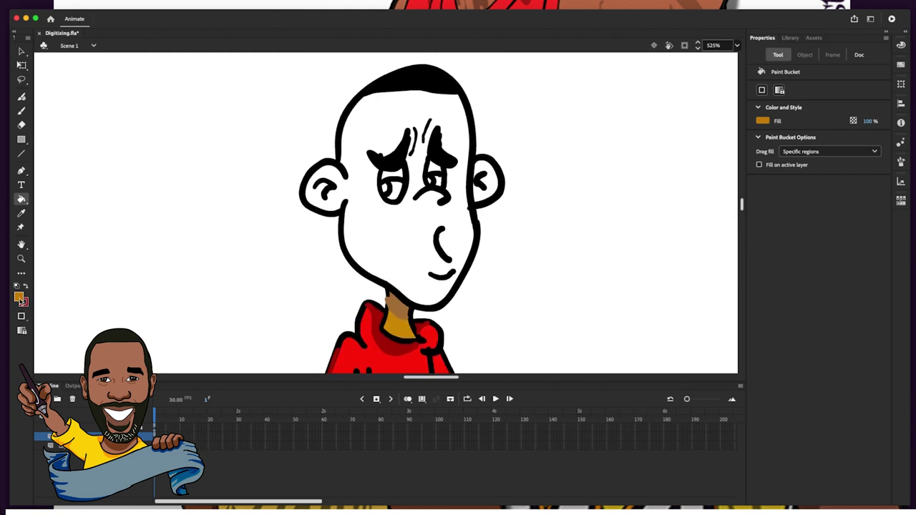
click(26, 287)
click(22, 298)
click(395, 301)
click(22, 111)
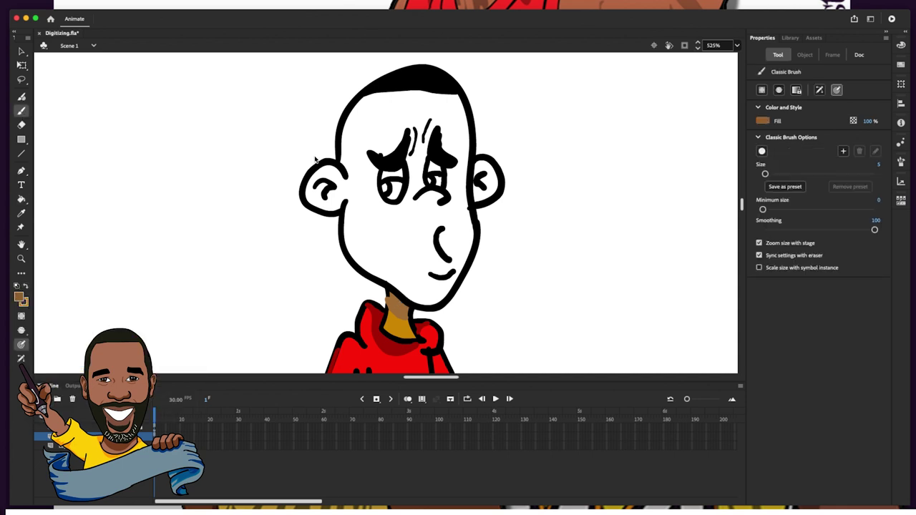
mouse_move(314, 186)
mouse_down()
mouse_move(320, 204)
mouse_move(334, 188)
mouse_up()
mouse_move(483, 173)
mouse_down()
mouse_move(491, 185)
mouse_move(484, 197)
mouse_move(473, 177)
mouse_up()
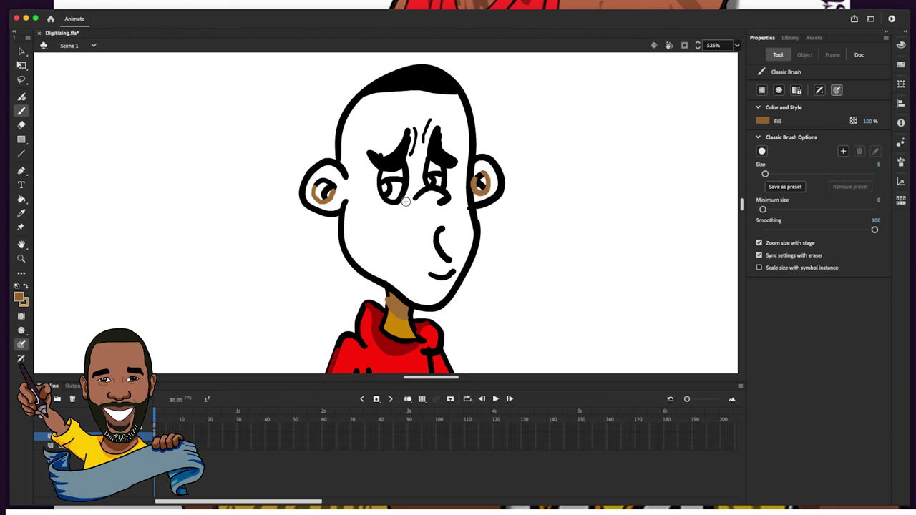
mouse_move(424, 193)
mouse_down()
mouse_move(415, 200)
mouse_move(436, 194)
mouse_up()
drag(441, 276, 434, 279)
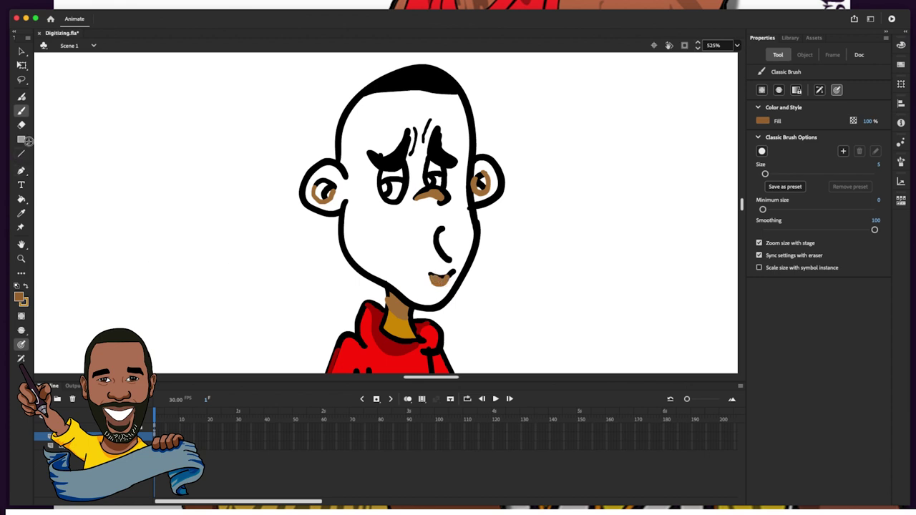
- Fill the outlined inner areas of both ears with the brown shadow color, undoing any stray fill
click(21, 199)
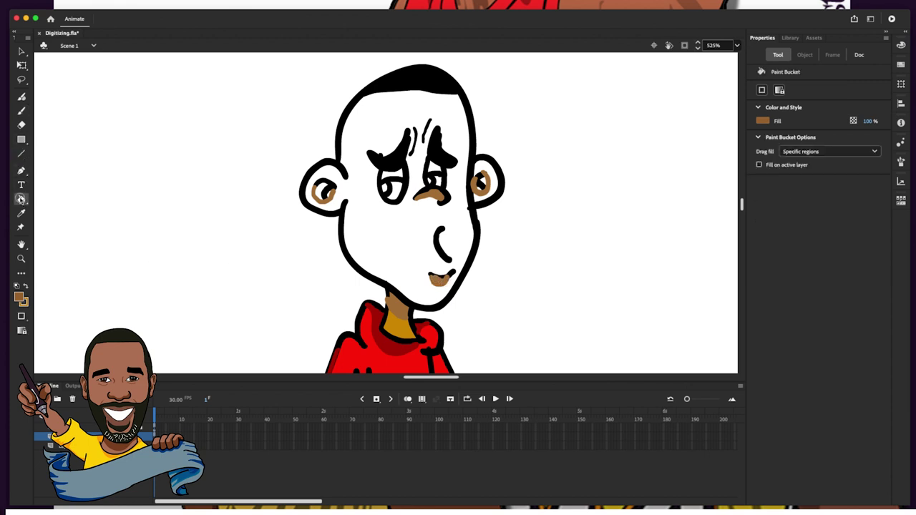
click(324, 195)
click(95, 5)
click(99, 16)
- Switch back to the orange-brown fill color and fill the face and both ears
click(27, 286)
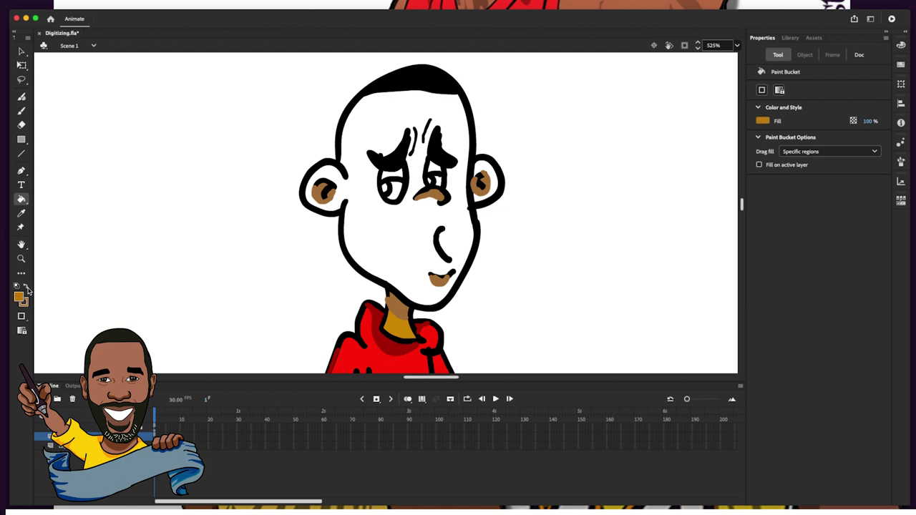
click(383, 259)
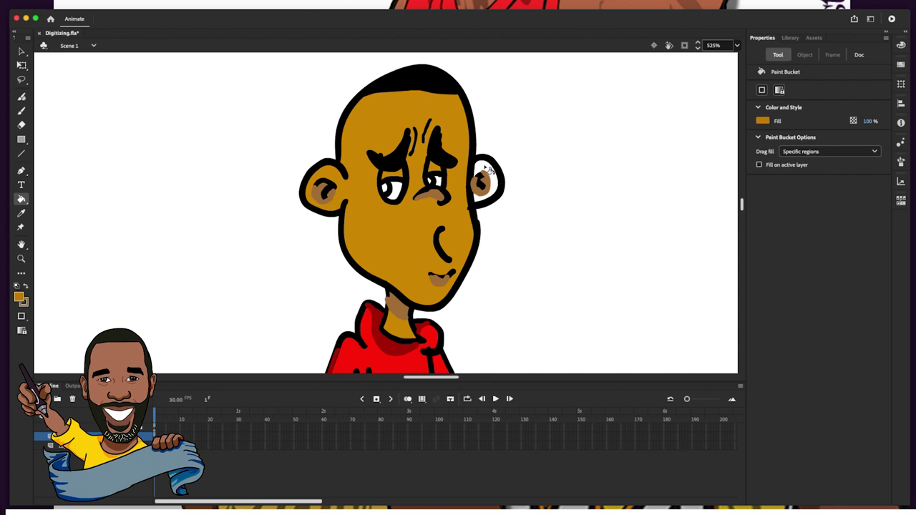
click(493, 180)
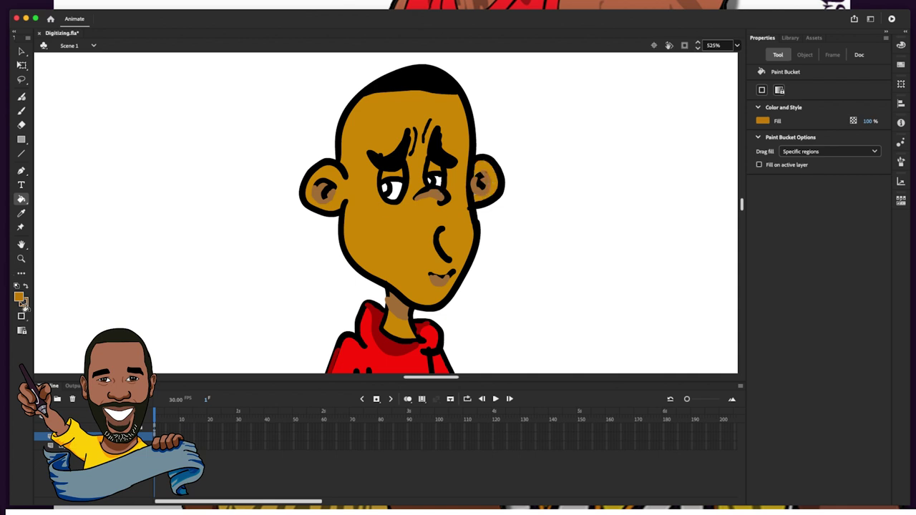
- Mix a reddish-brown fill color, #B55825, and fill the irises of both eyes with it
click(19, 296)
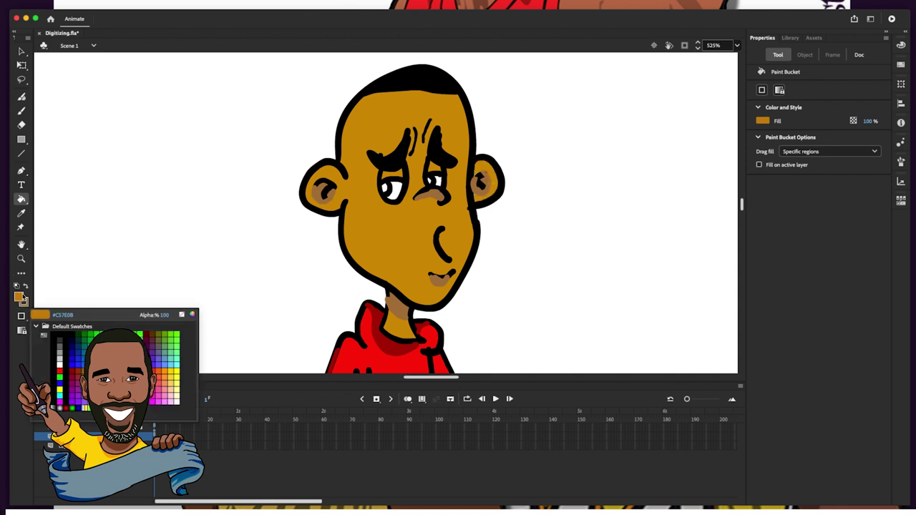
click(192, 315)
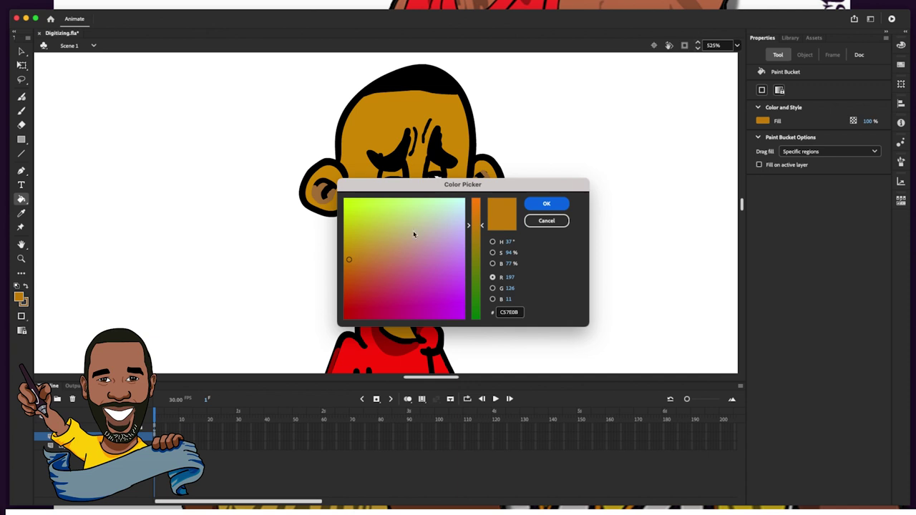
mouse_move(347, 261)
mouse_down()
mouse_move(346, 284)
mouse_move(362, 278)
mouse_up()
drag(482, 227, 482, 231)
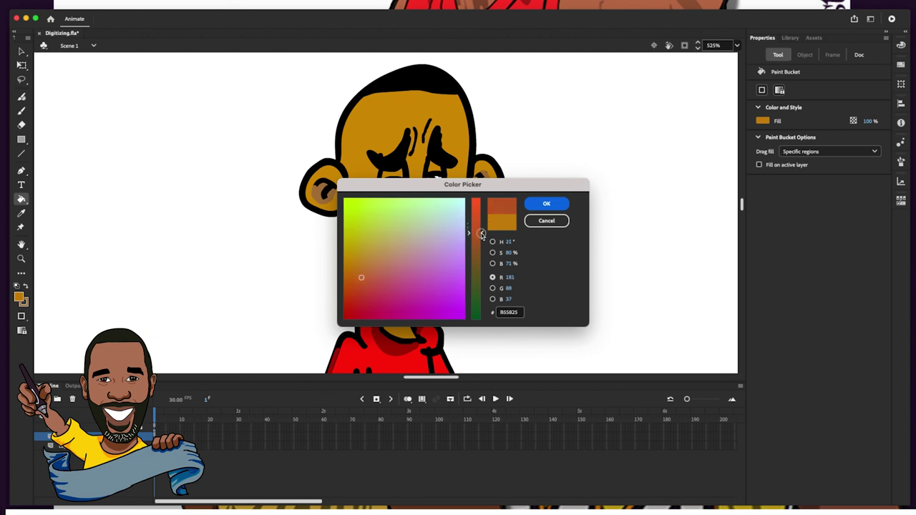
click(530, 202)
click(388, 188)
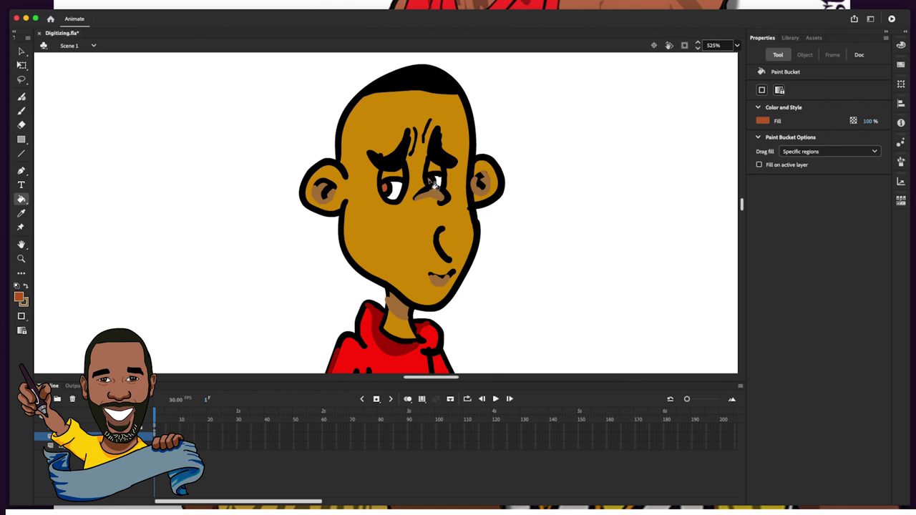
click(21, 261)
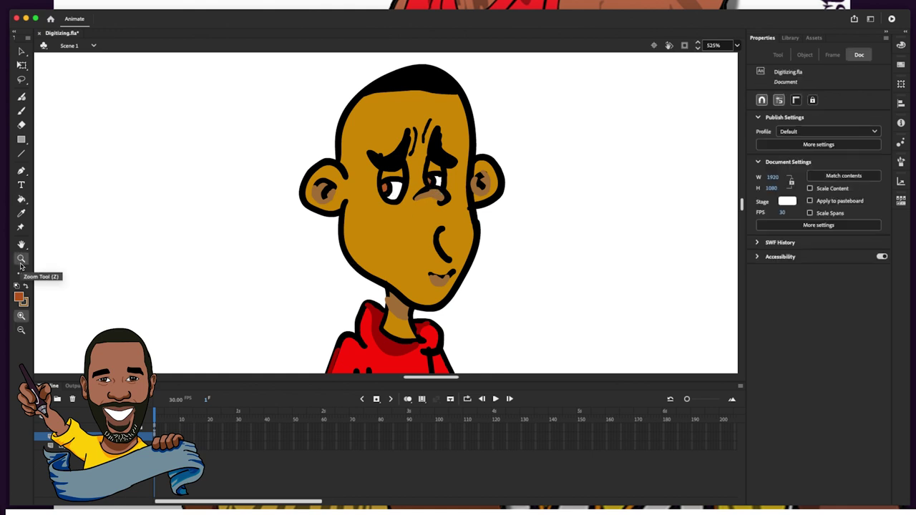
alt+click(410, 224)
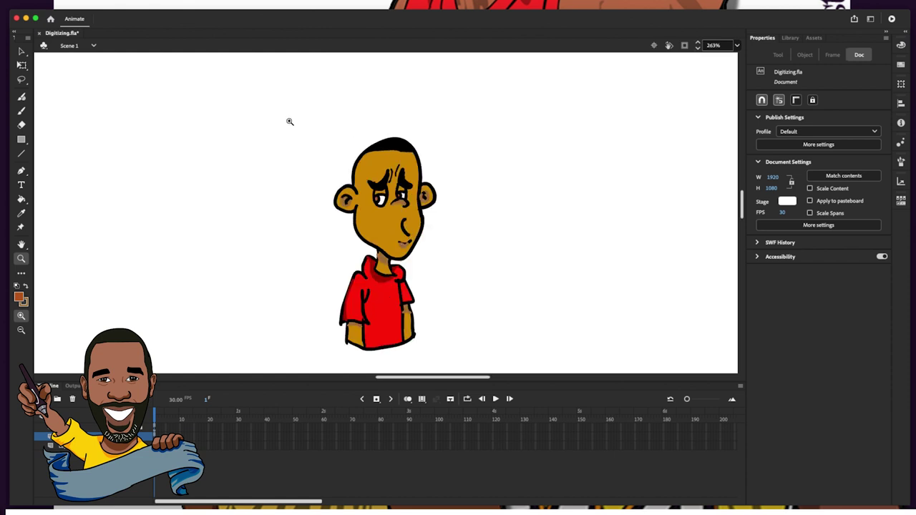
drag(294, 119, 466, 361)
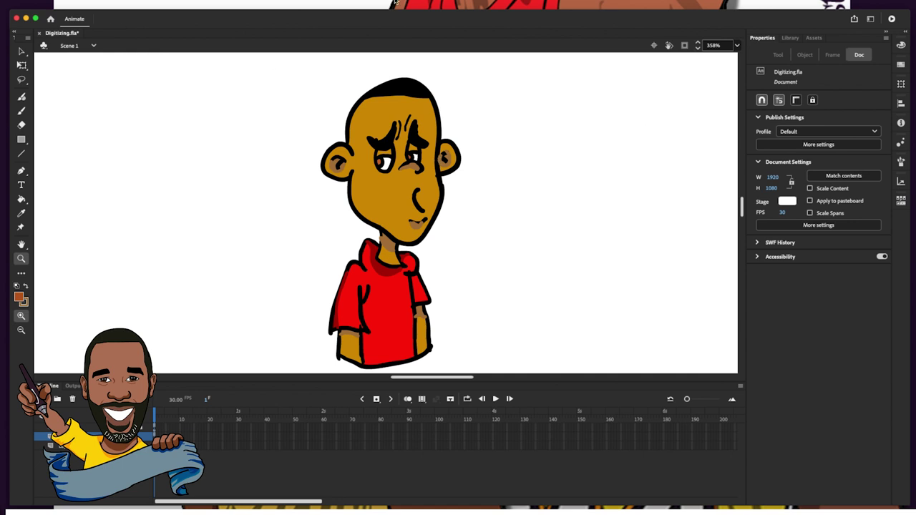
click(561, 201)
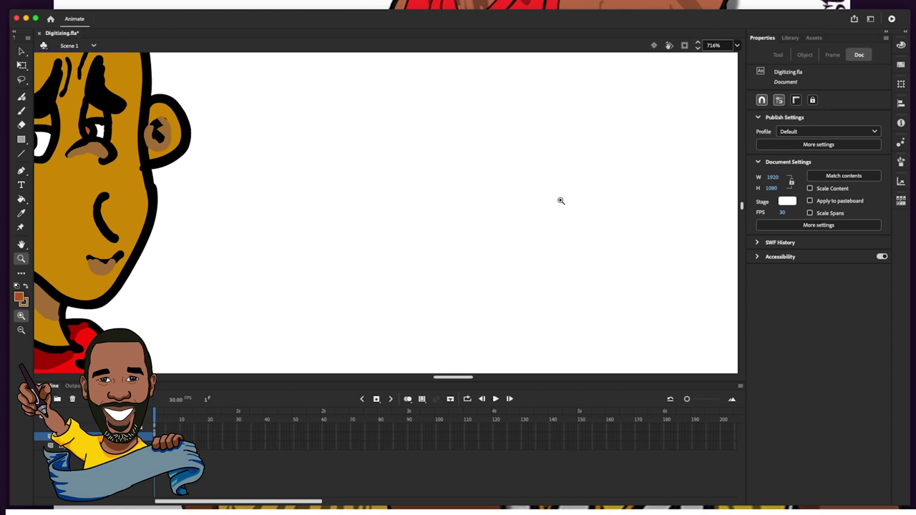